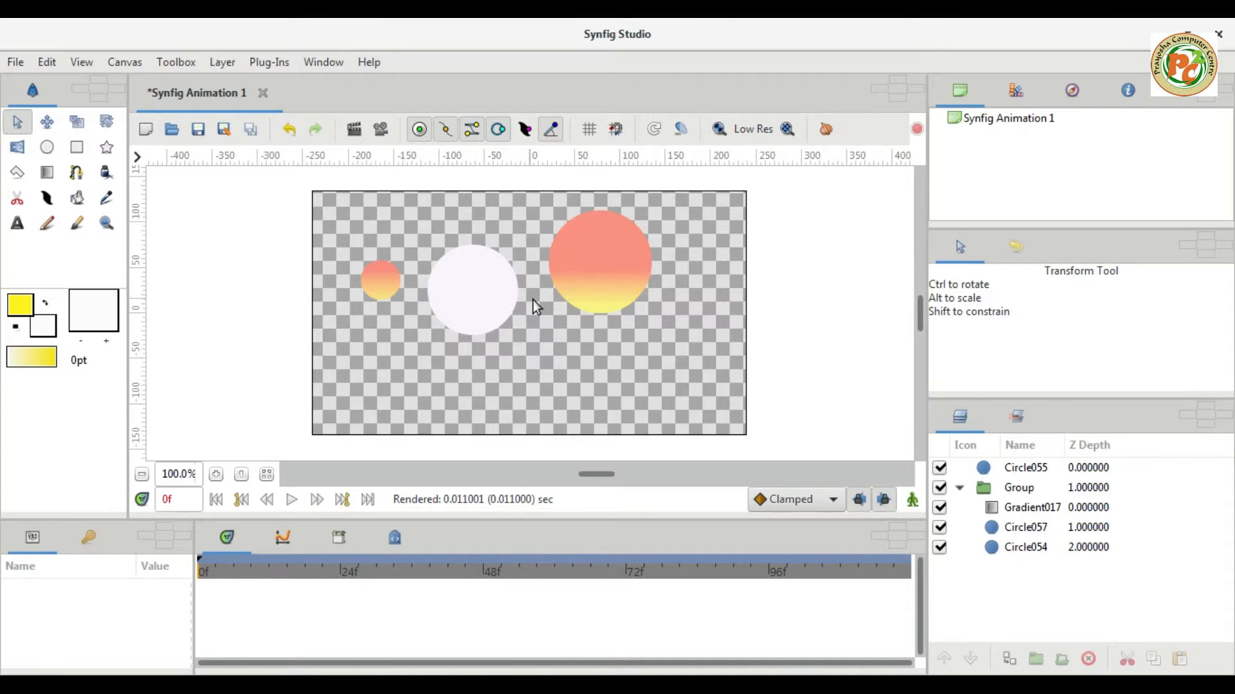
# Step: Examine the existing layer stack by selecting the topmost circle, the group, its gradient and the circles inside it in turn
pyautogui.click(1022, 466)
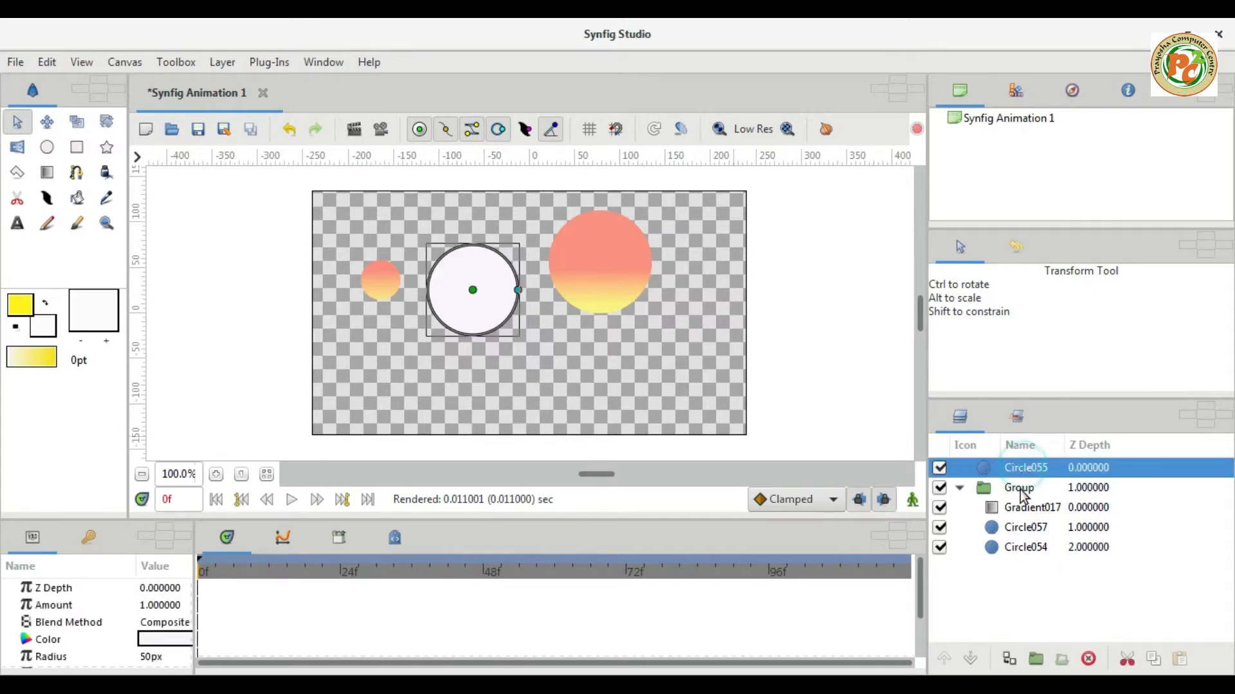
pyautogui.click(1020, 488)
pyautogui.click(1022, 509)
pyautogui.click(1026, 529)
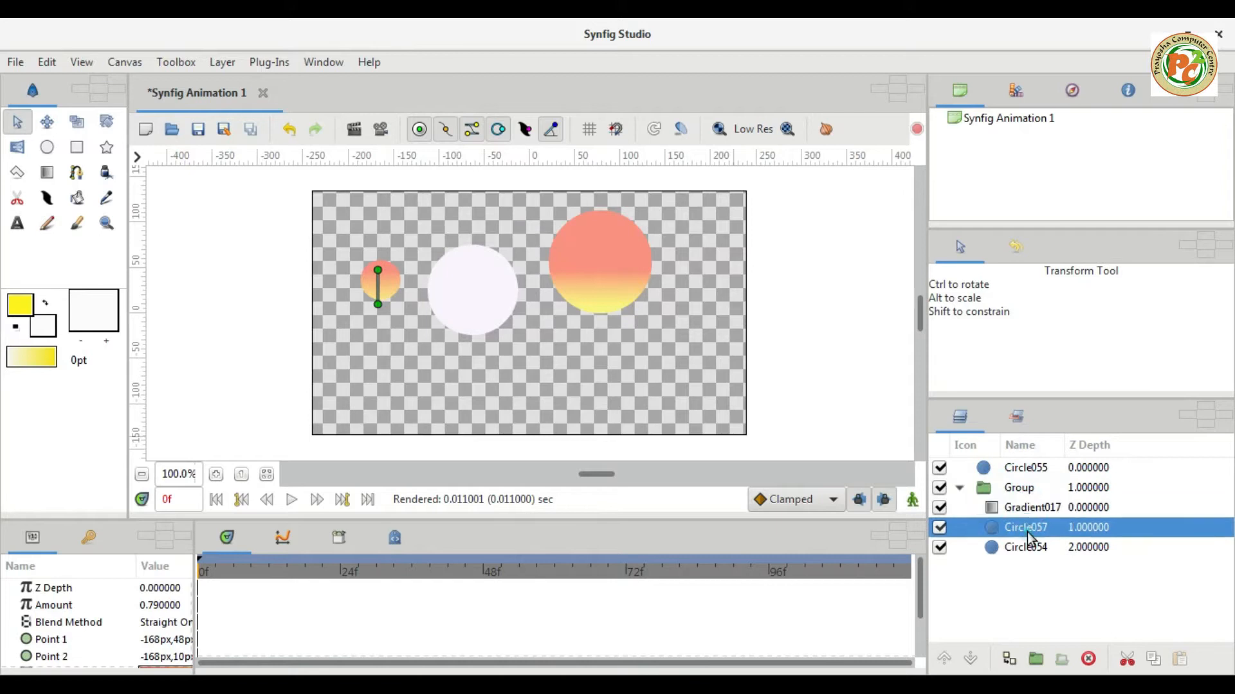
pyautogui.click(1028, 548)
pyautogui.click(1029, 527)
pyautogui.click(1028, 508)
pyautogui.click(1020, 487)
pyautogui.click(1017, 470)
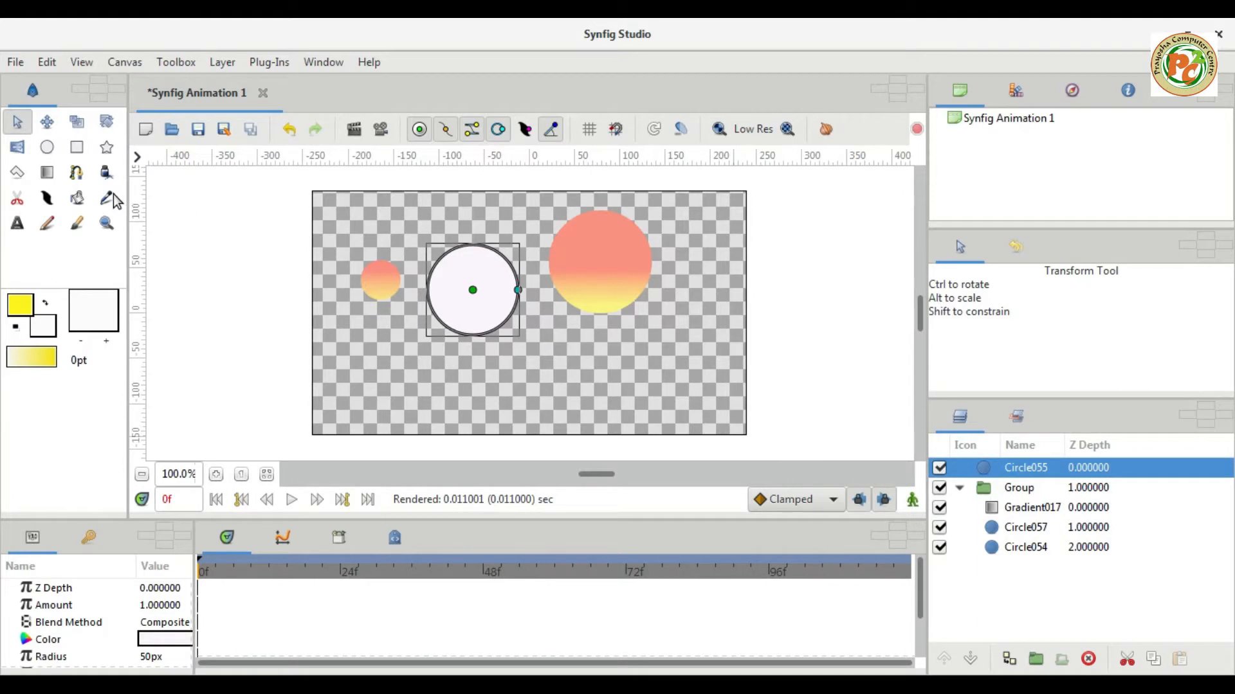
# Step: Create a new animation file and draw two circles side by side, with radii of about 27 px and 48 px
pyautogui.click(16, 64)
pyautogui.click(26, 85)
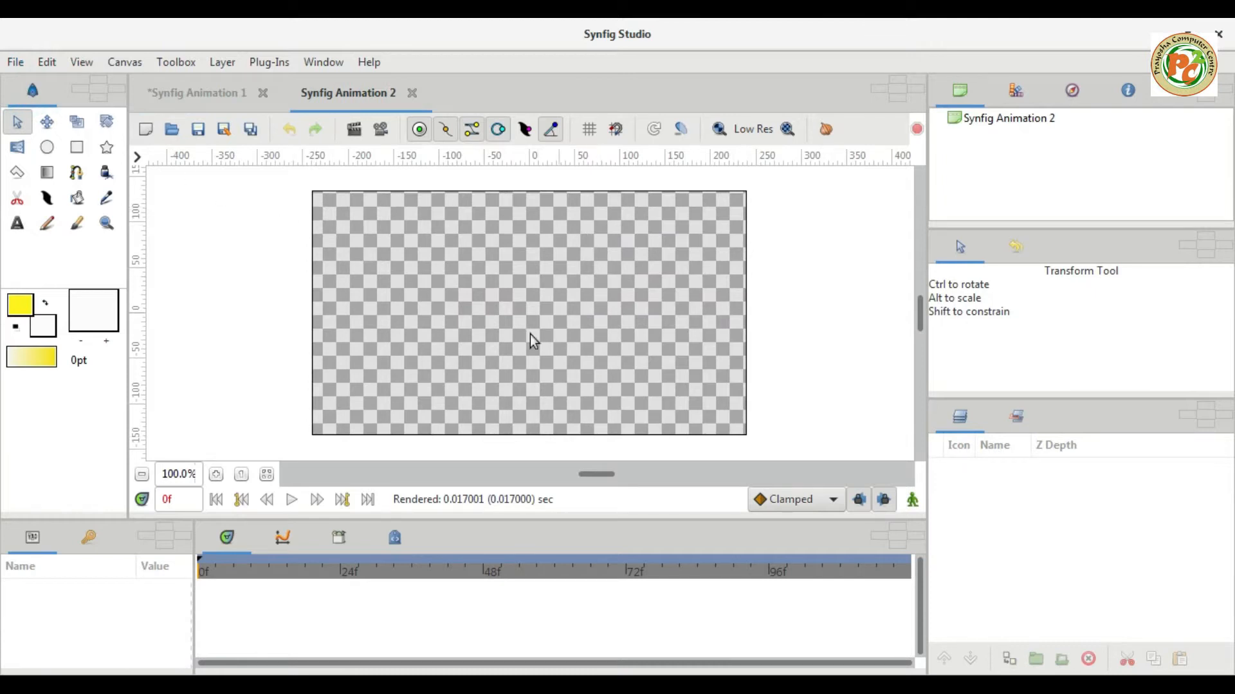
pyautogui.click(47, 147)
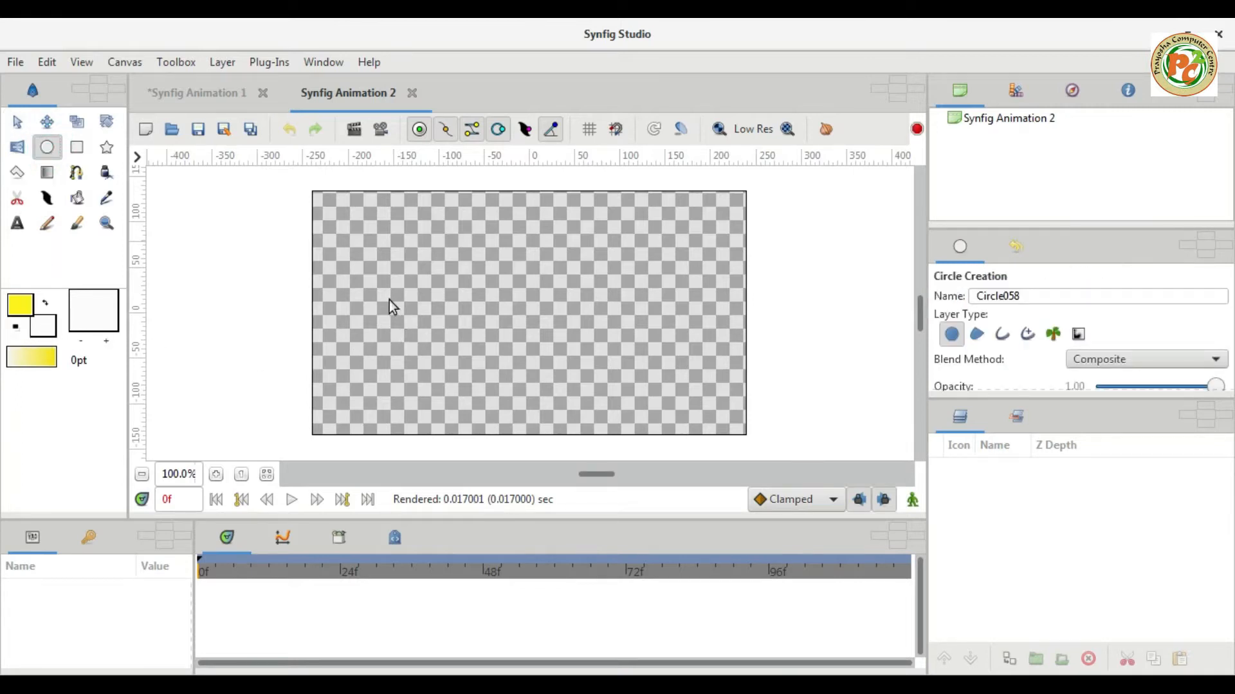
pyautogui.moveTo(389, 295); pyautogui.dragTo(412, 319)
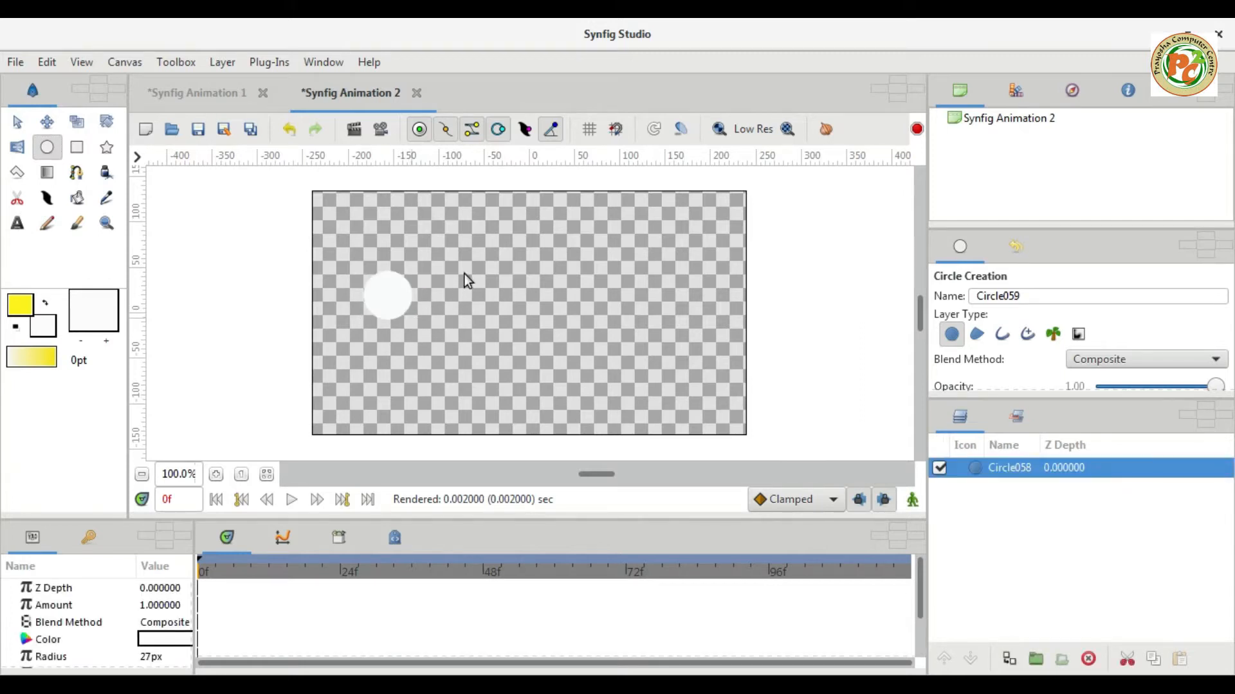
pyautogui.moveTo(469, 274); pyautogui.dragTo(513, 334)
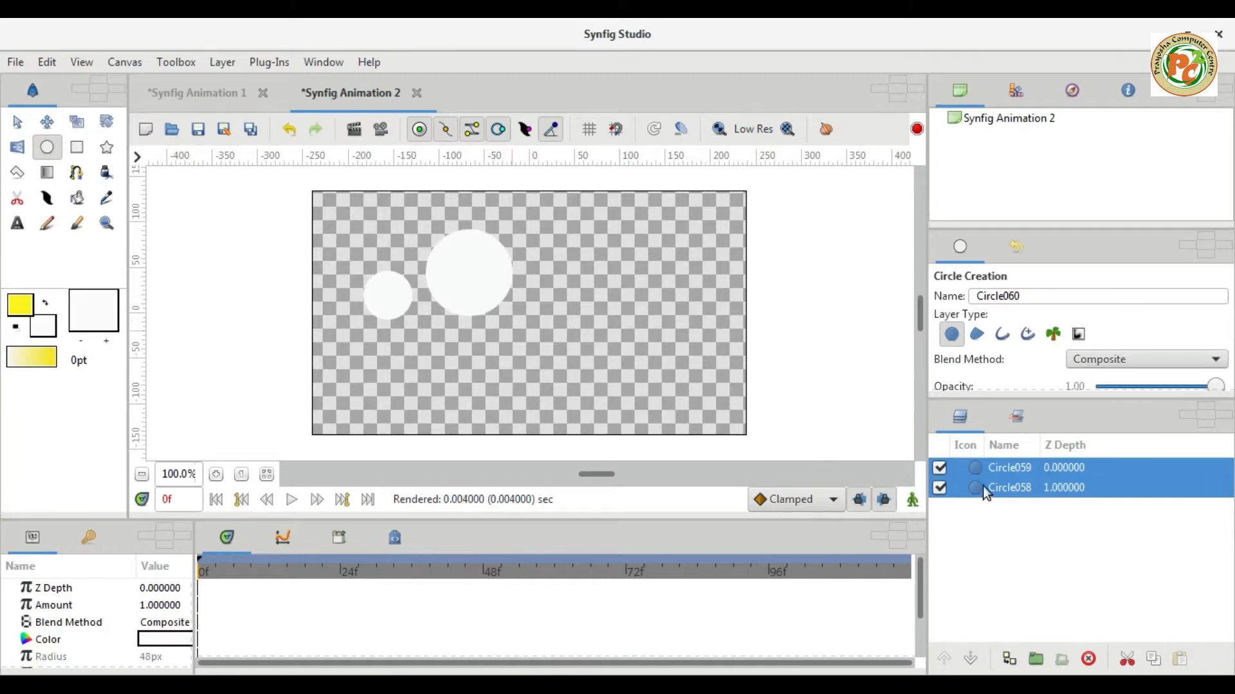
# Step: Rename the smaller circle's layer as small
pyautogui.click(957, 469)
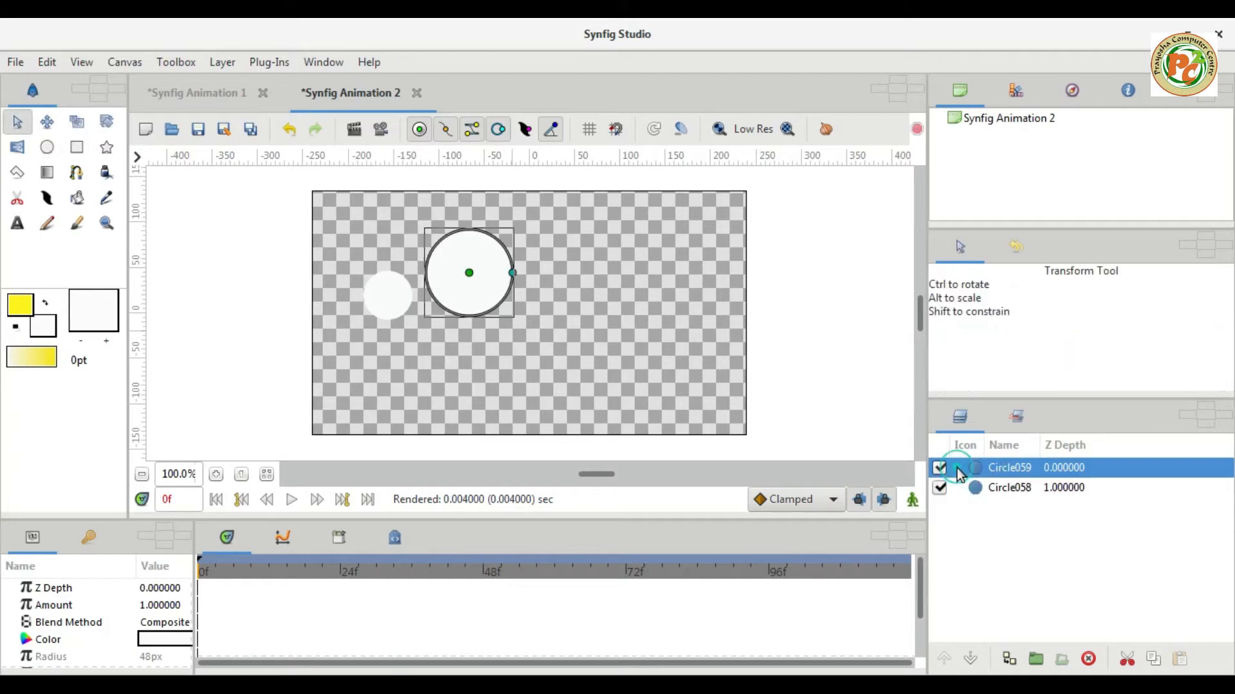
pyautogui.click(958, 489)
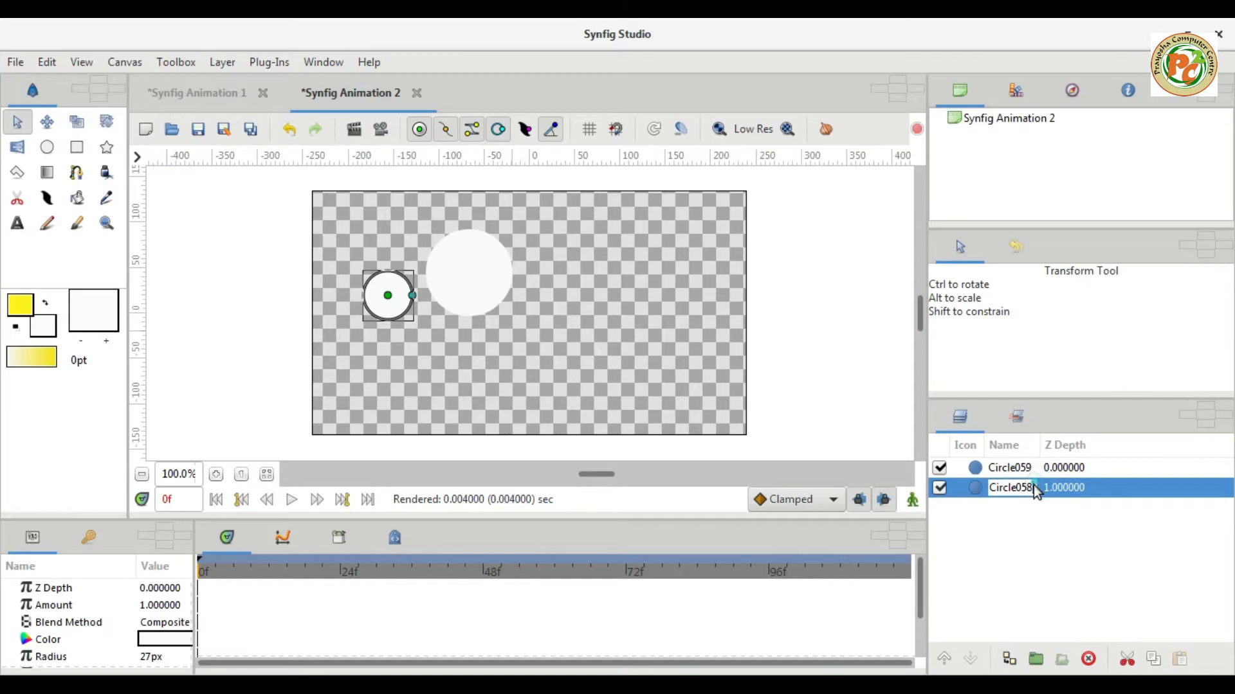
pyautogui.press('BackSpace')
pyautogui.press('BackSpace')
pyautogui.press('BackSpace')
pyautogui.press('BackSpace')
pyautogui.press('BackSpace')
pyautogui.press('BackSpace')
pyautogui.press('BackSpace')
pyautogui.press('BackSpace')
pyautogui.press('BackSpace')
pyautogui.write('small')
pyautogui.press('Return')
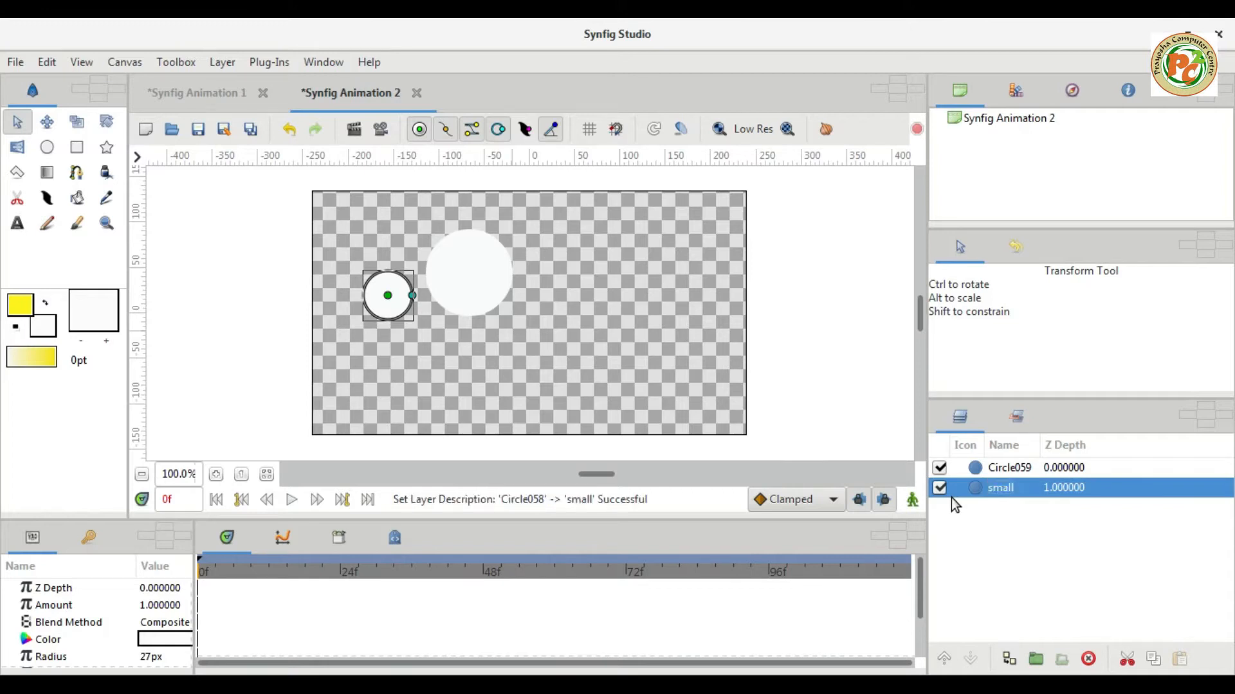
# Step: Rename the bigger circle's layer as large
pyautogui.click(998, 468)
pyautogui.click(1000, 470)
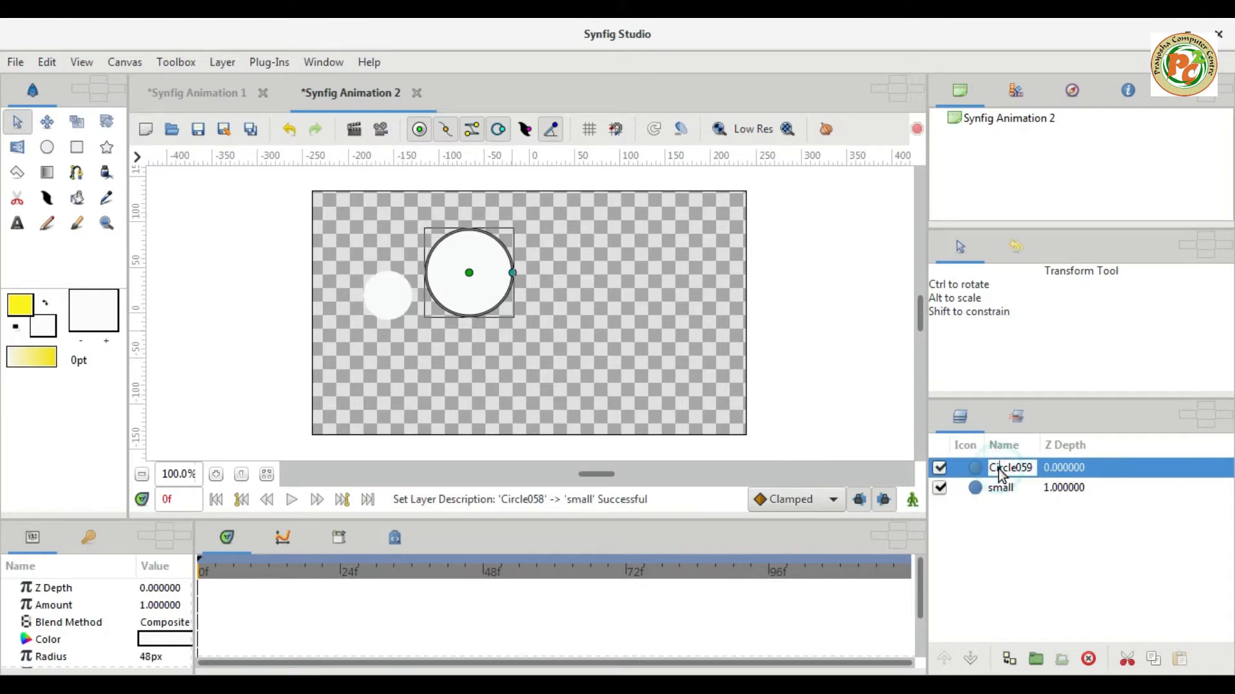
pyautogui.hotkey('ctrl', 'a')
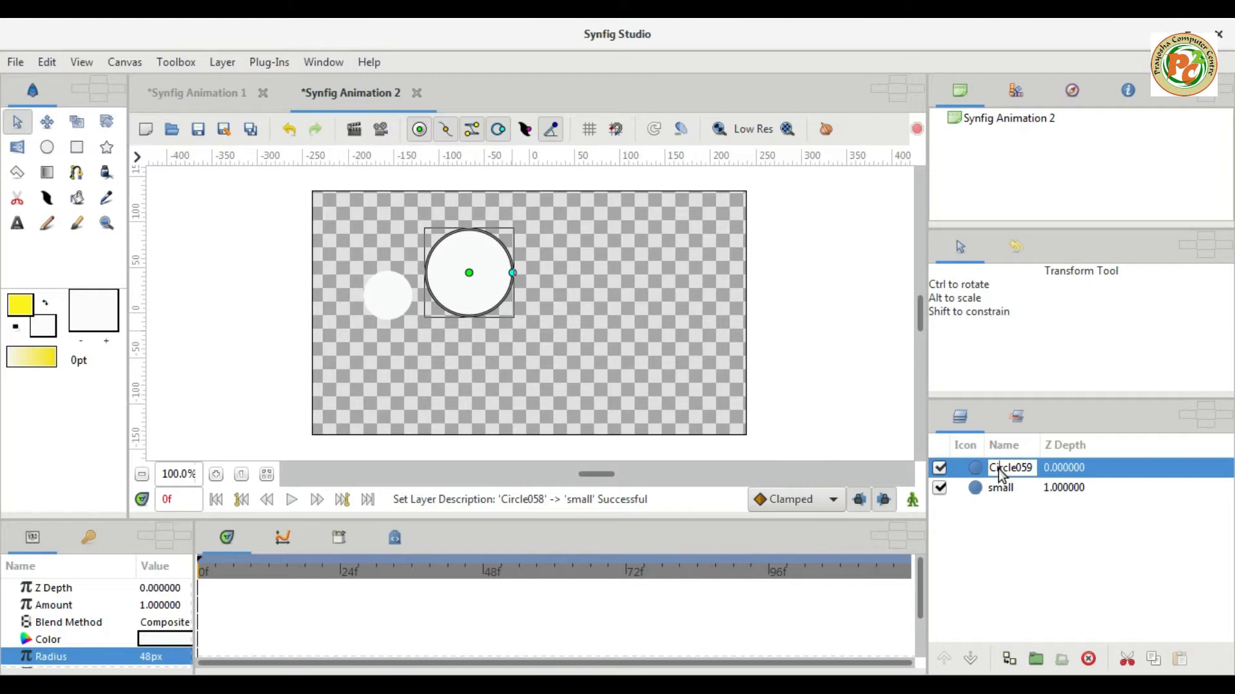
pyautogui.doubleClick(1001, 476)
pyautogui.write('large')
pyautogui.press('Return')
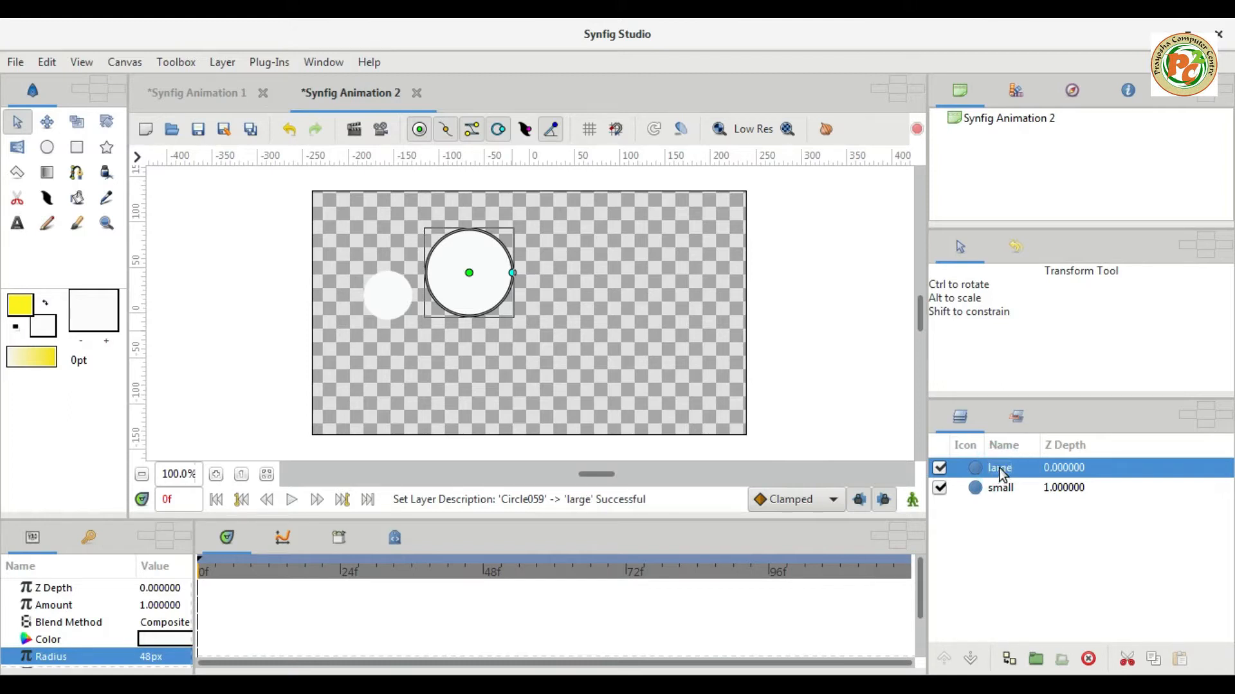
# Step: With the small circle selected for the Gradient tool, set the outline color to red with green about 16.1 and blue about 11.8
pyautogui.click(445, 337)
pyautogui.click(391, 301)
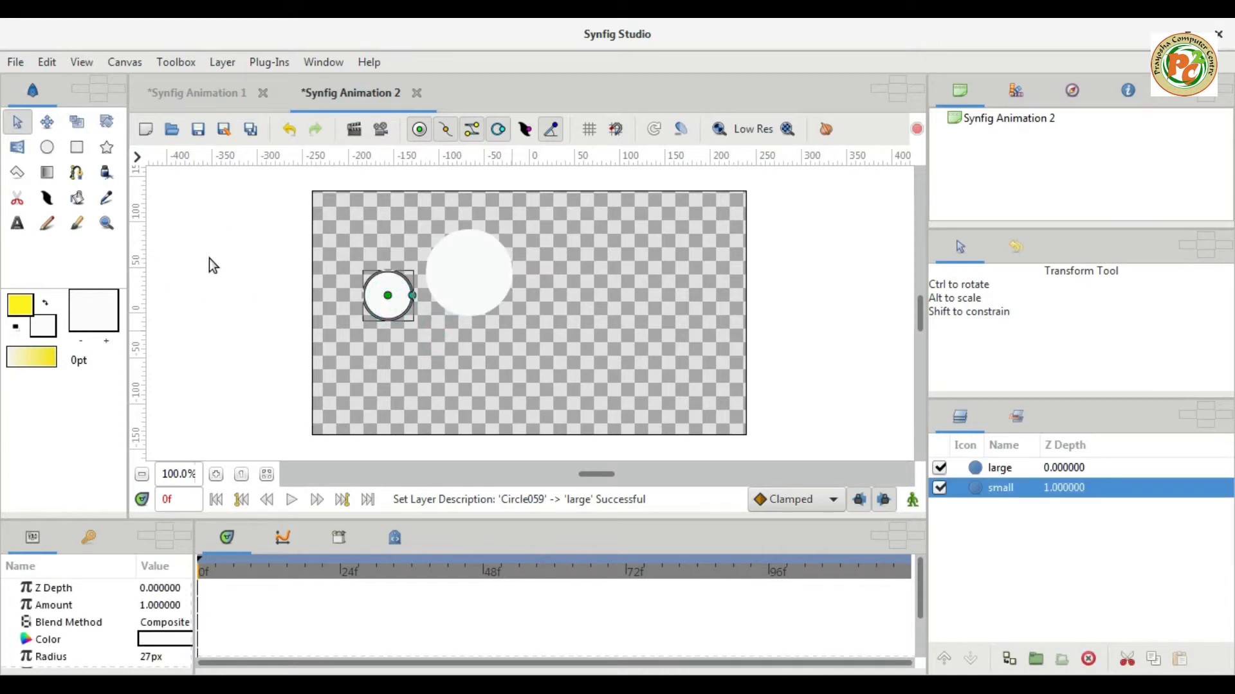
pyautogui.click(47, 174)
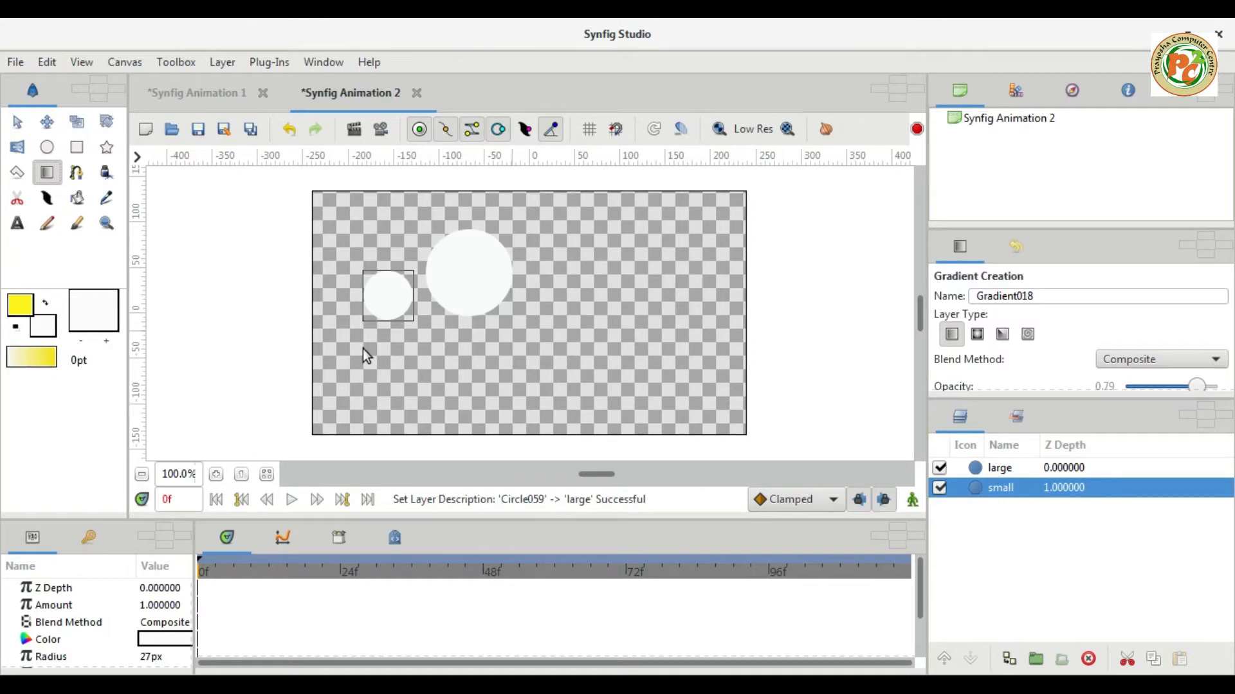
pyautogui.click(45, 326)
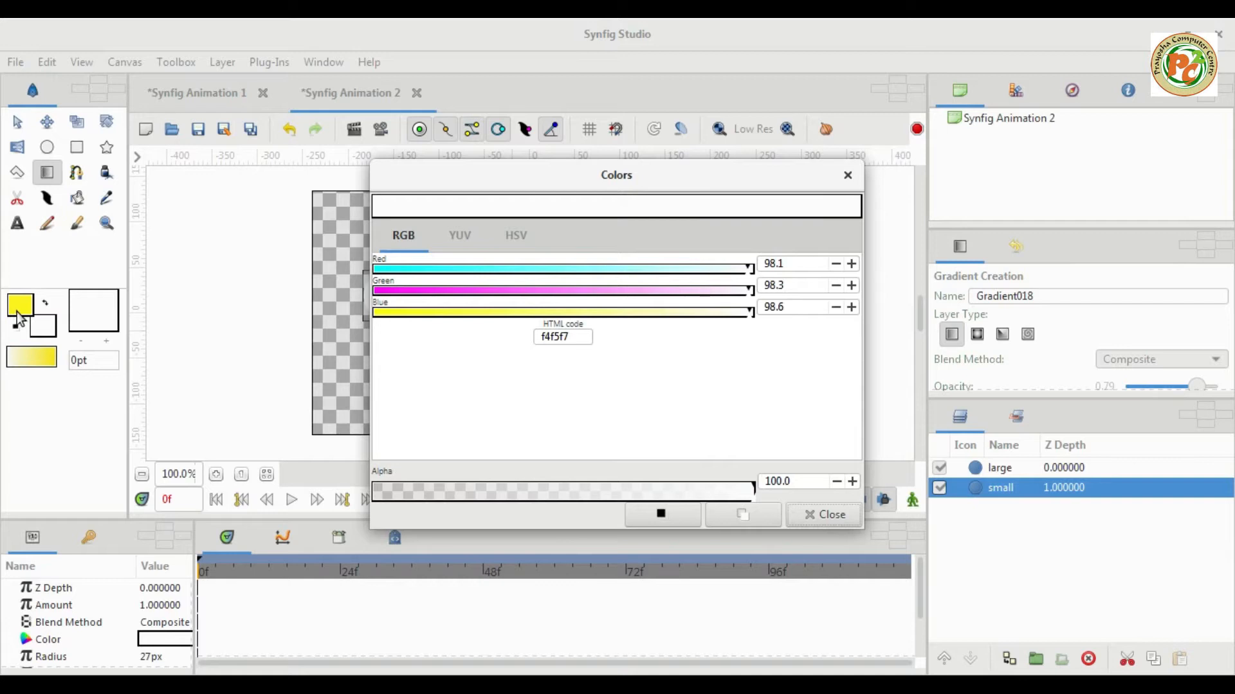
pyautogui.moveTo(614, 288); pyautogui.dragTo(432, 293)
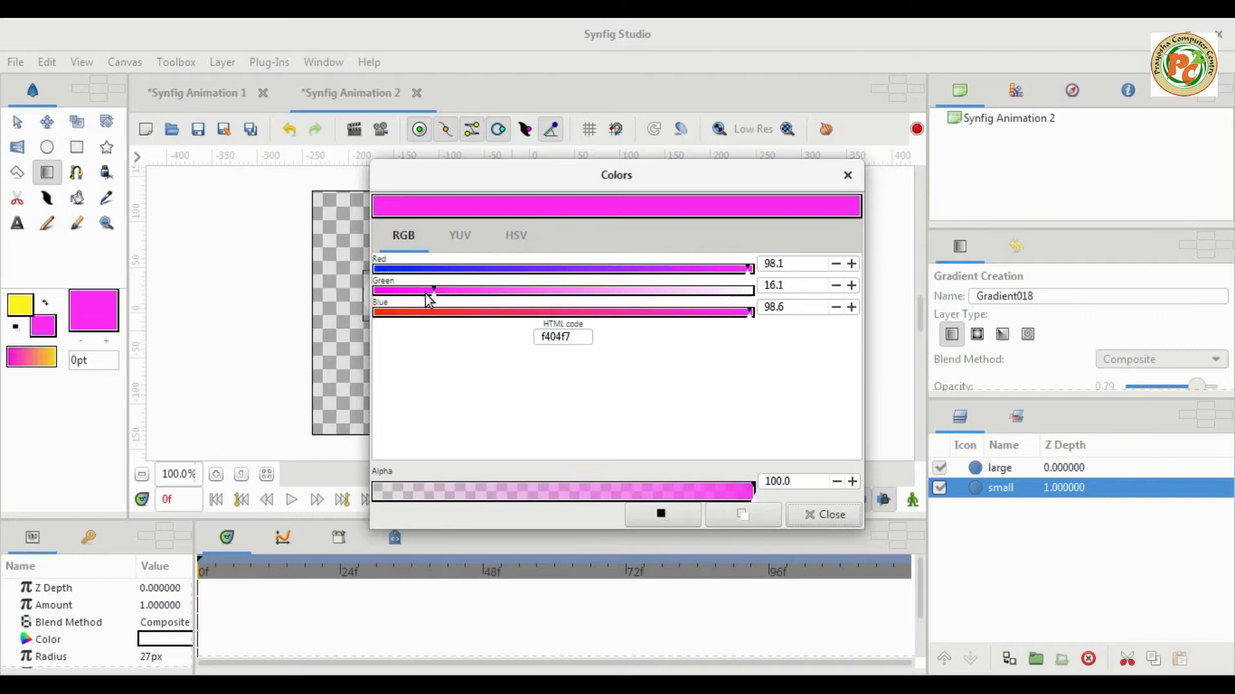
pyautogui.click(418, 314)
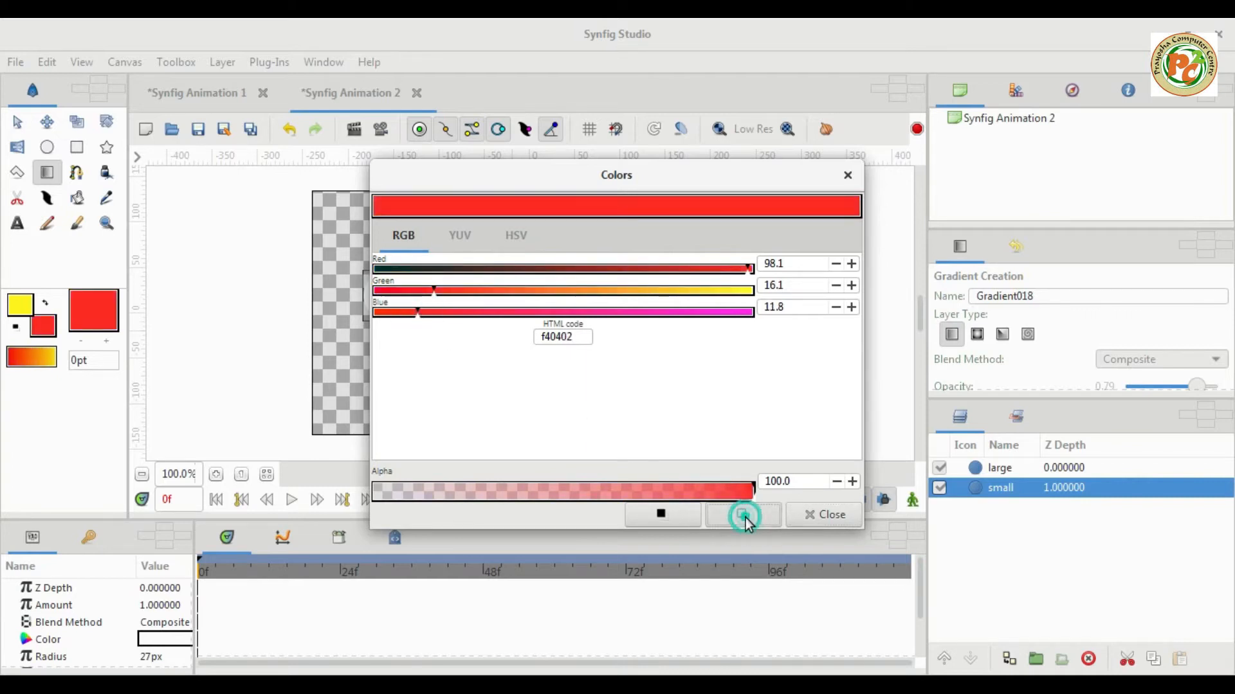
pyautogui.click(829, 516)
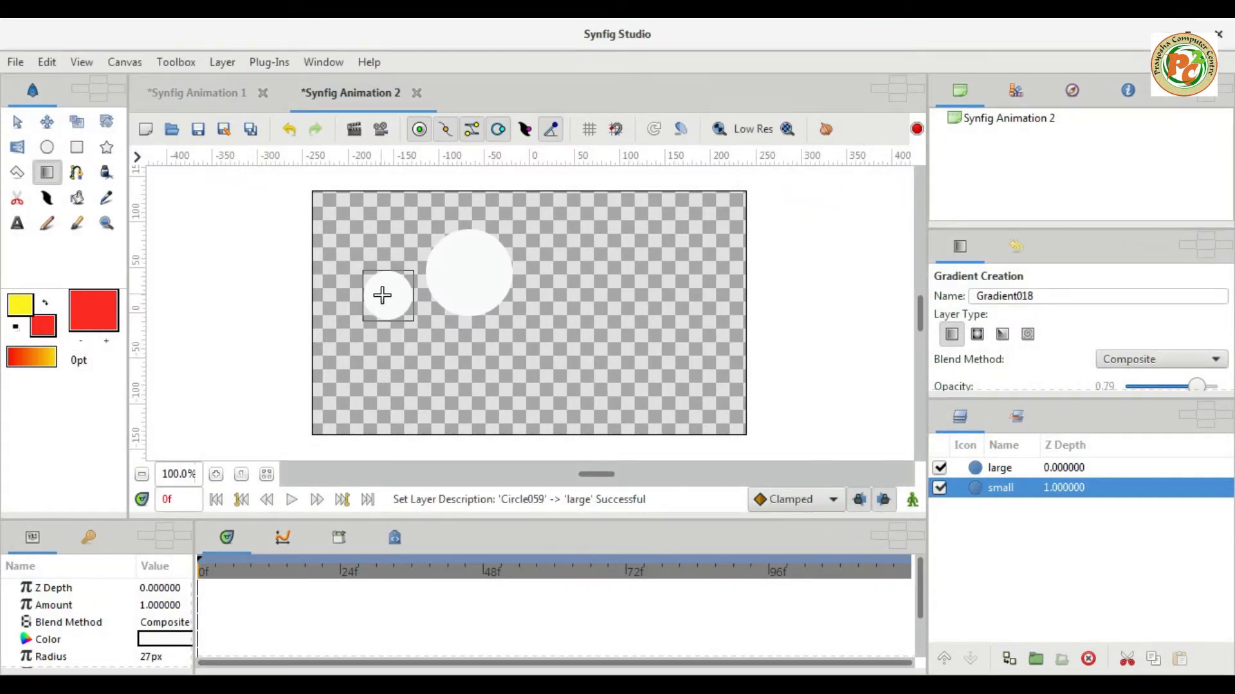
# Step: Draw a short vertical red-to-yellow linear gradient over the small circle's lower half and set its blend method to Straight Onto
pyautogui.moveTo(382, 293); pyautogui.dragTo(384, 321)
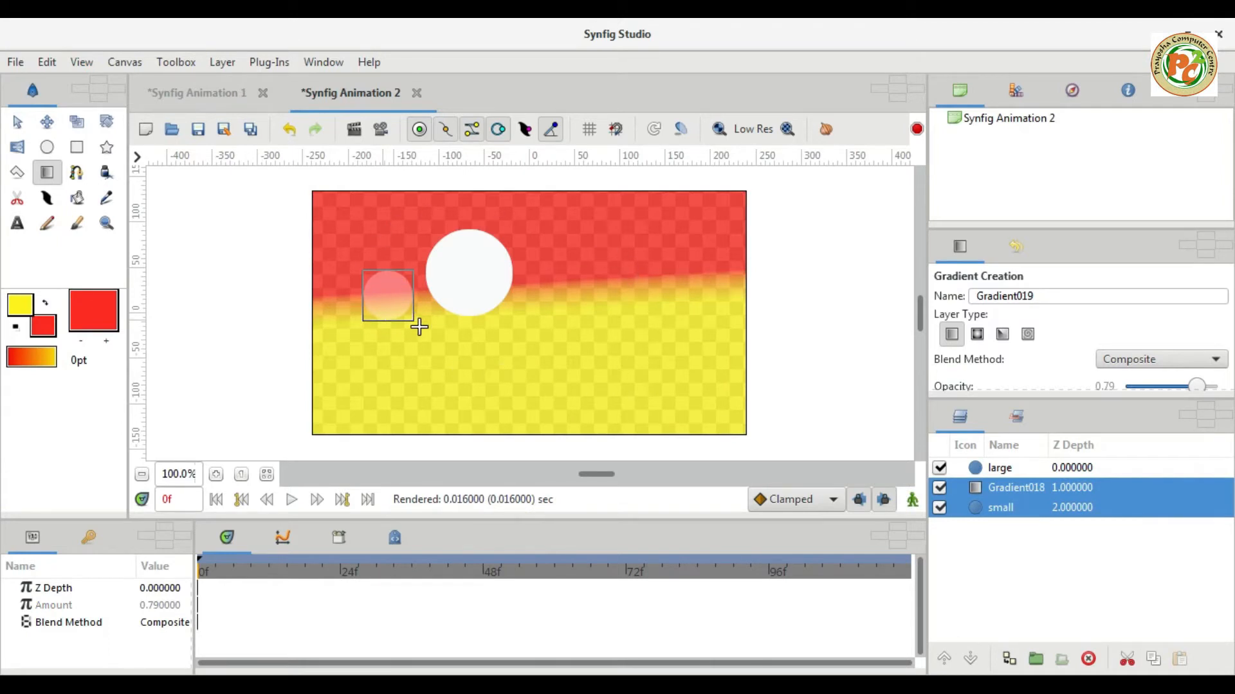
pyautogui.click(16, 123)
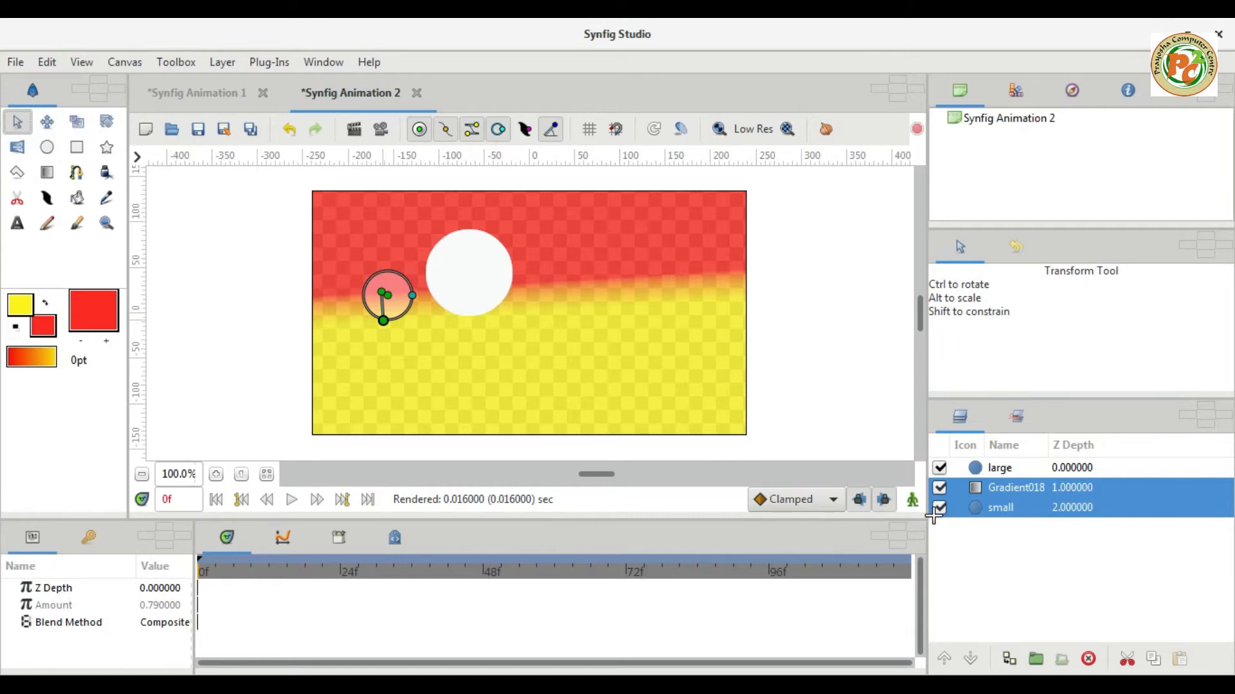
pyautogui.click(962, 488)
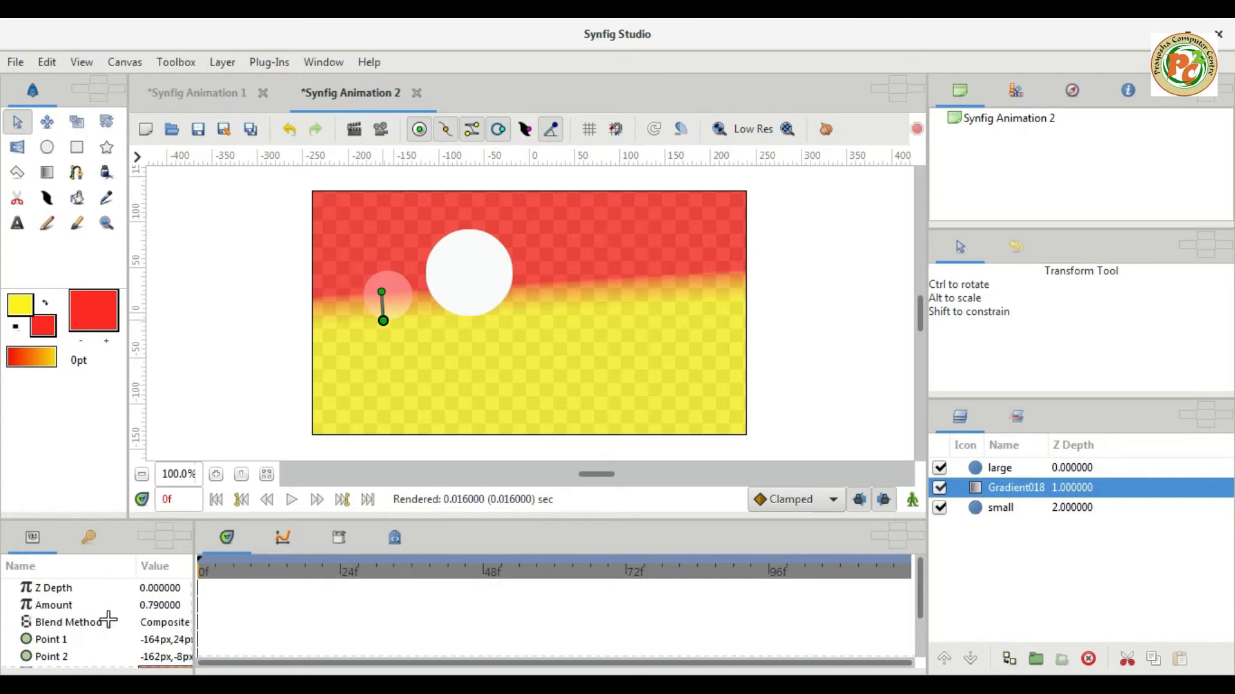
pyautogui.click(161, 622)
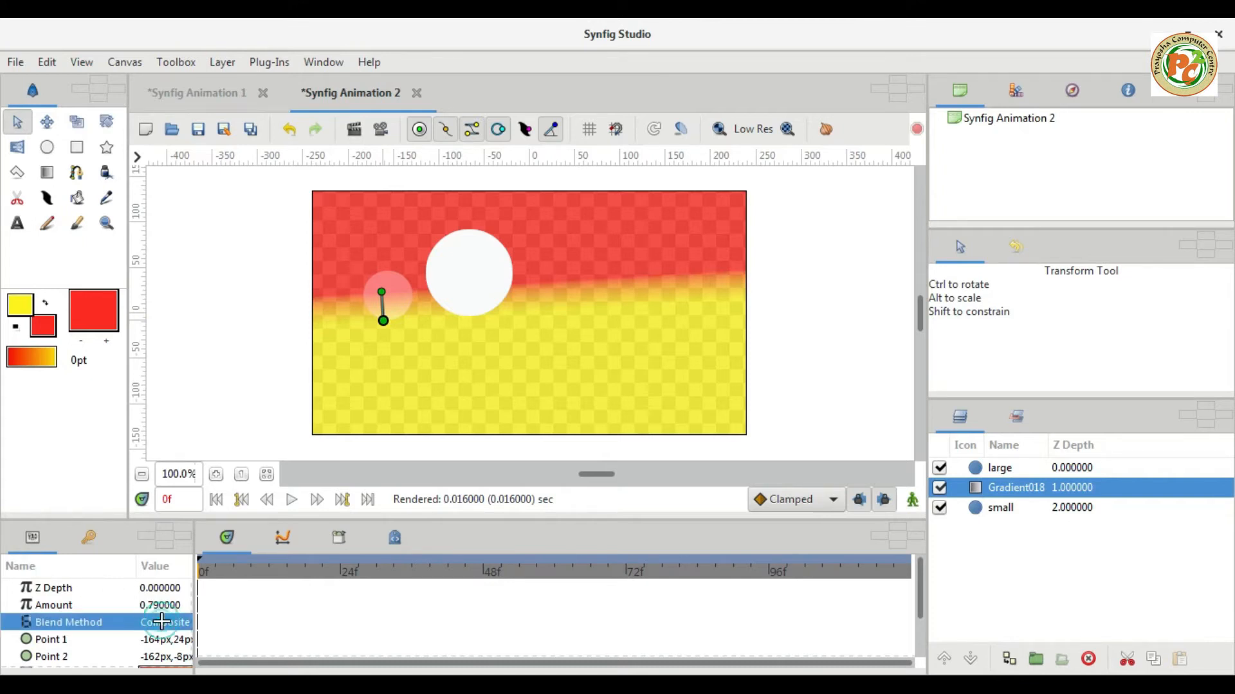
pyautogui.click(160, 622)
pyautogui.scroll(-7, 145, 623)
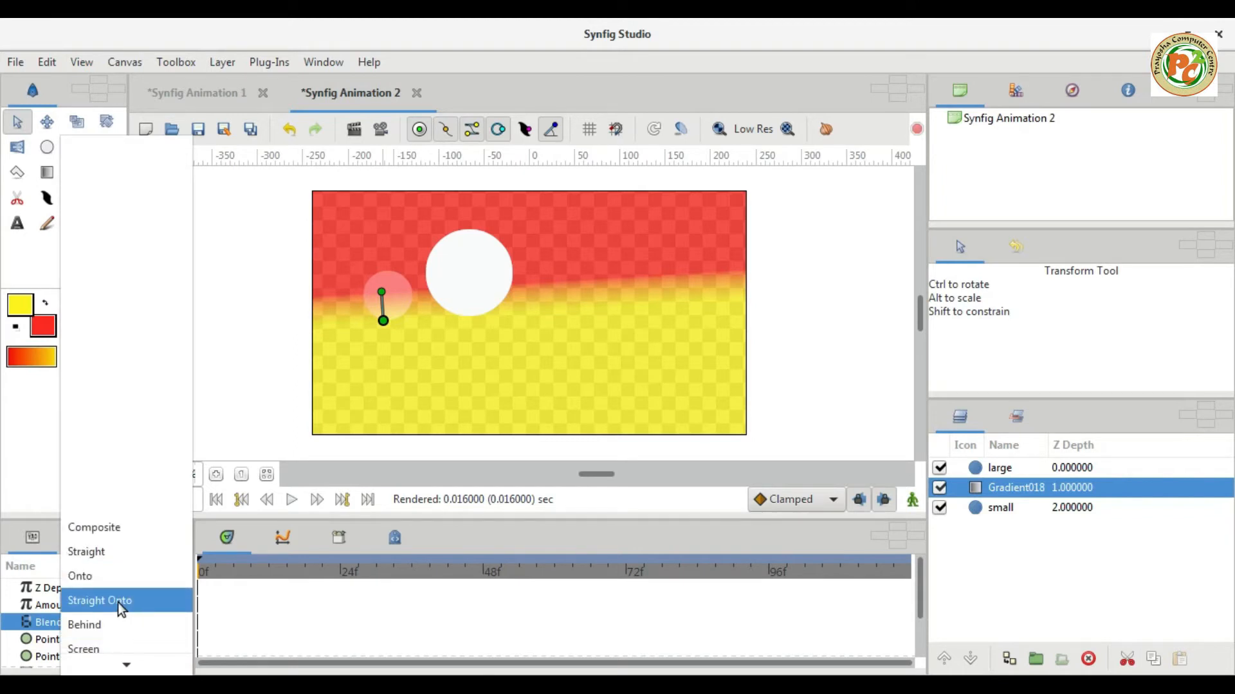
pyautogui.click(118, 603)
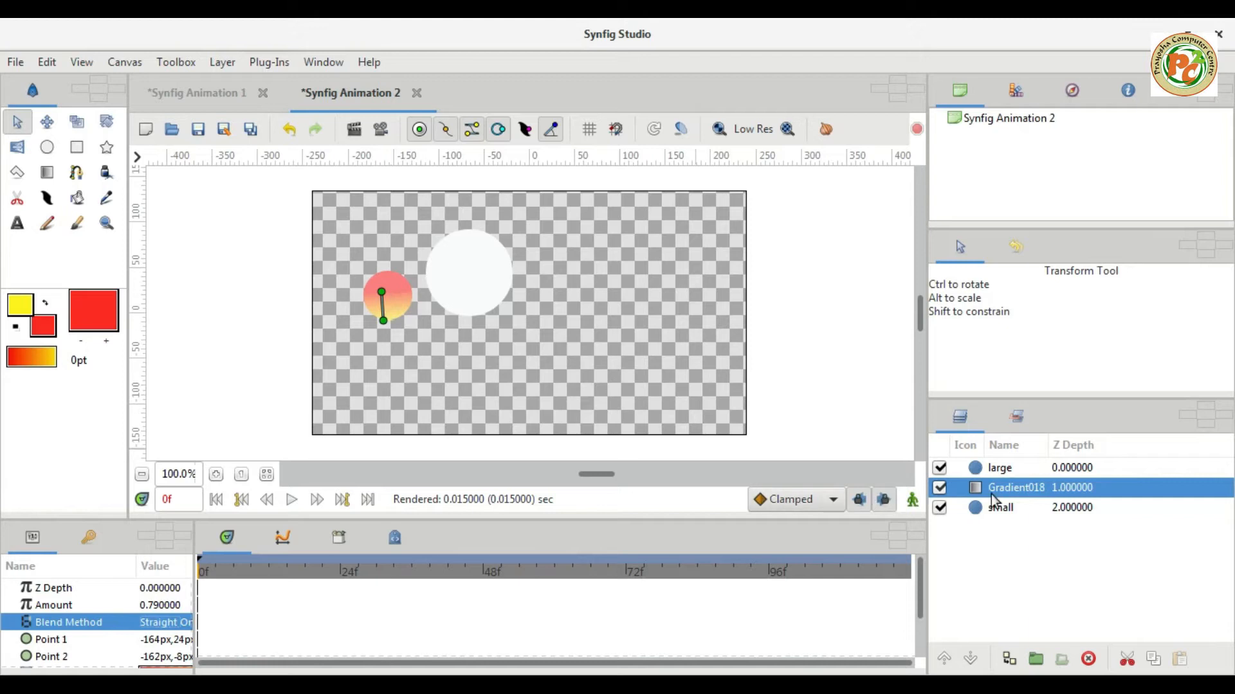
# Step: Lower the large circle's layer one position so it sits beneath the gradient layer
pyautogui.click(996, 469)
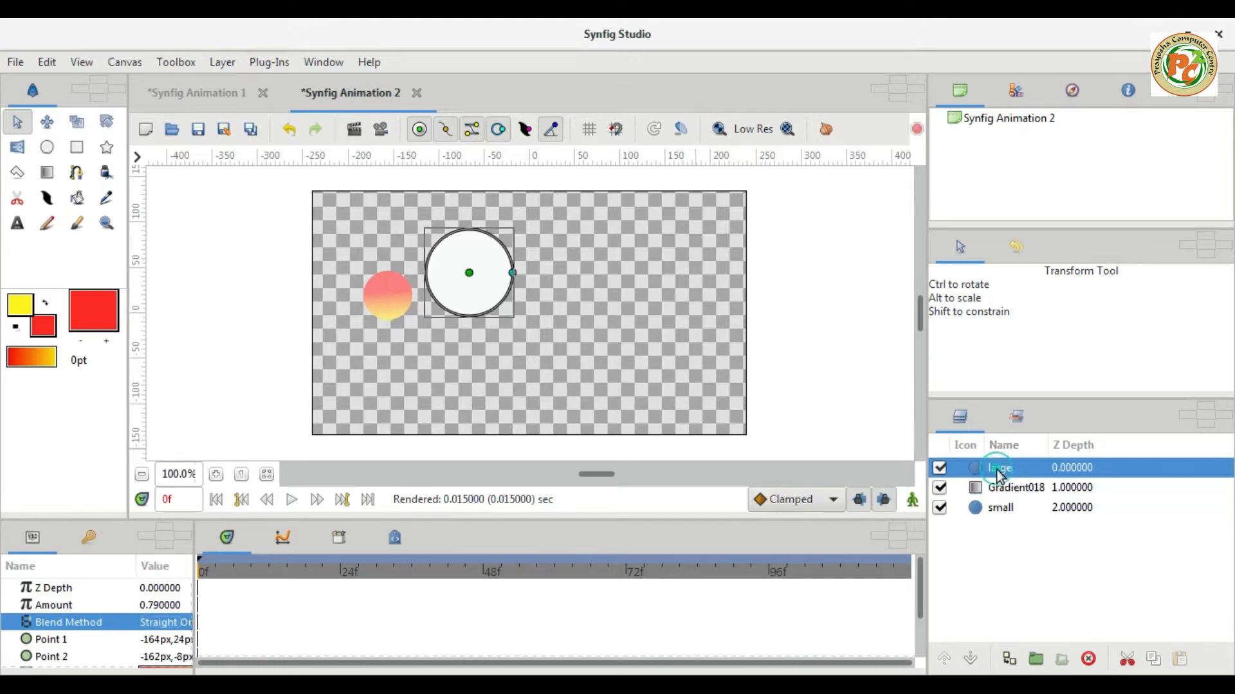
pyautogui.click(1006, 489)
pyautogui.click(1005, 508)
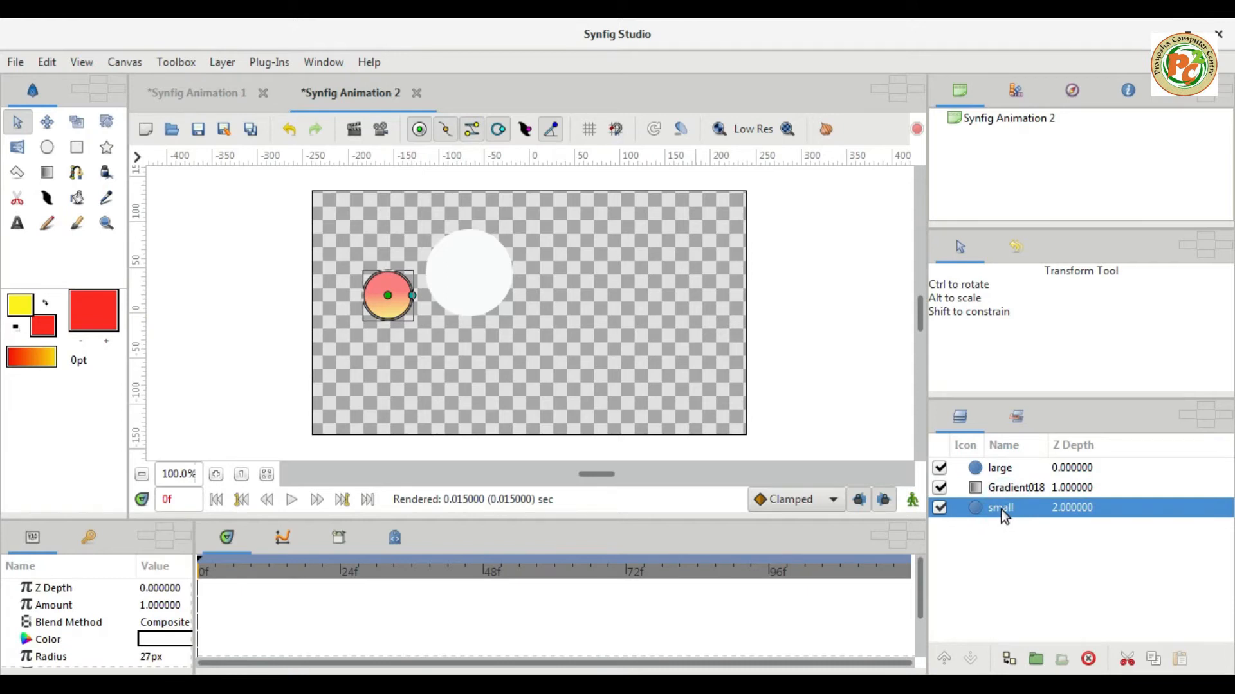
pyautogui.click(997, 487)
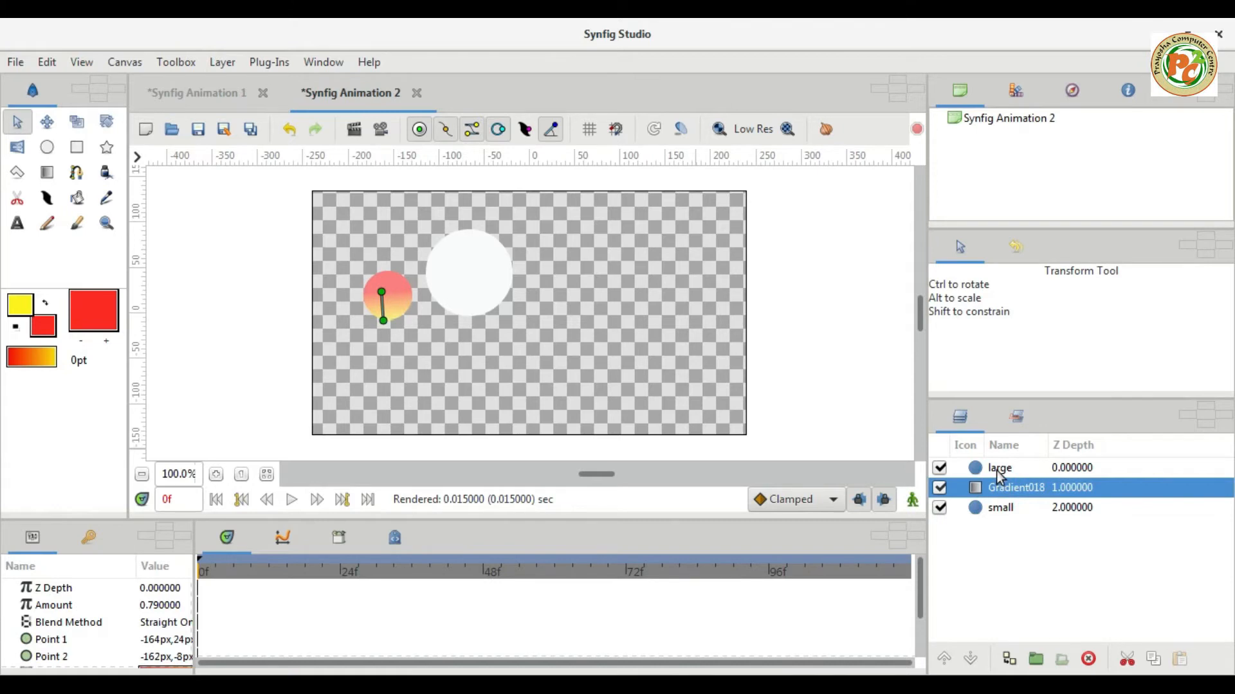
pyautogui.click(996, 469)
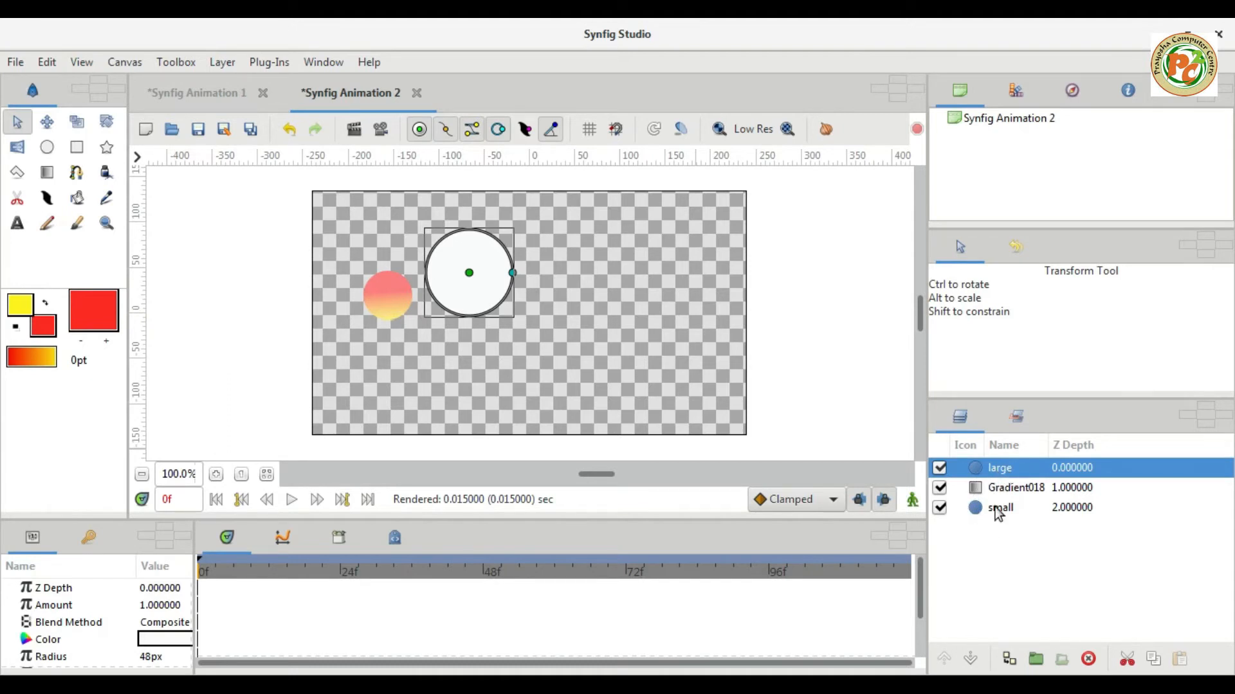
pyautogui.click(970, 659)
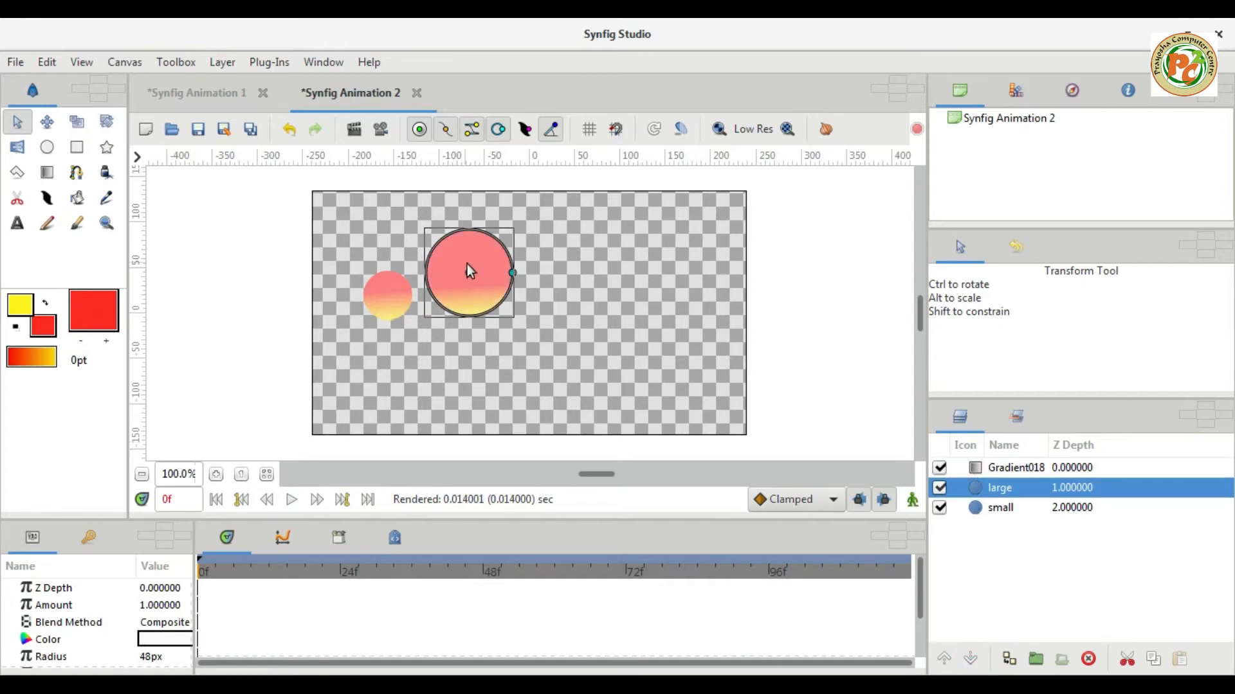
# Step: Group the gradient layer together with the small circle's layer
pyautogui.click(999, 508)
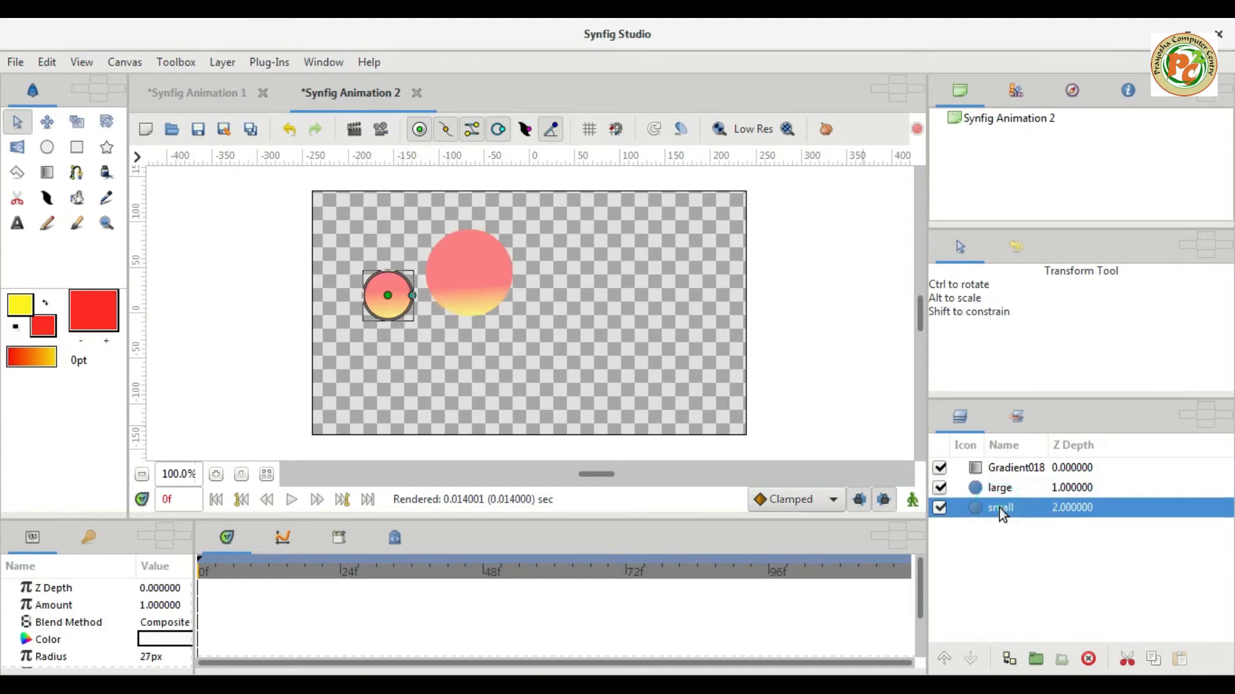
pyautogui.keyDown('ctrl'); pyautogui.click(1011, 474); pyautogui.keyUp('ctrl')
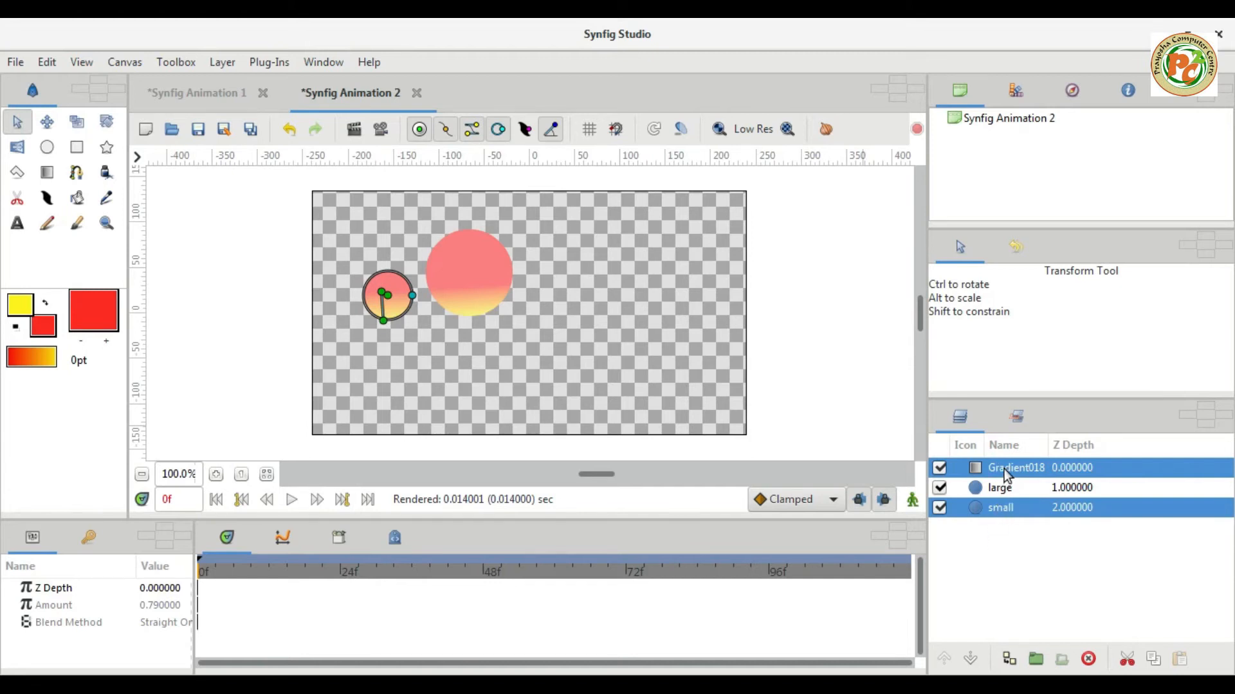
pyautogui.rightClick(1006, 474)
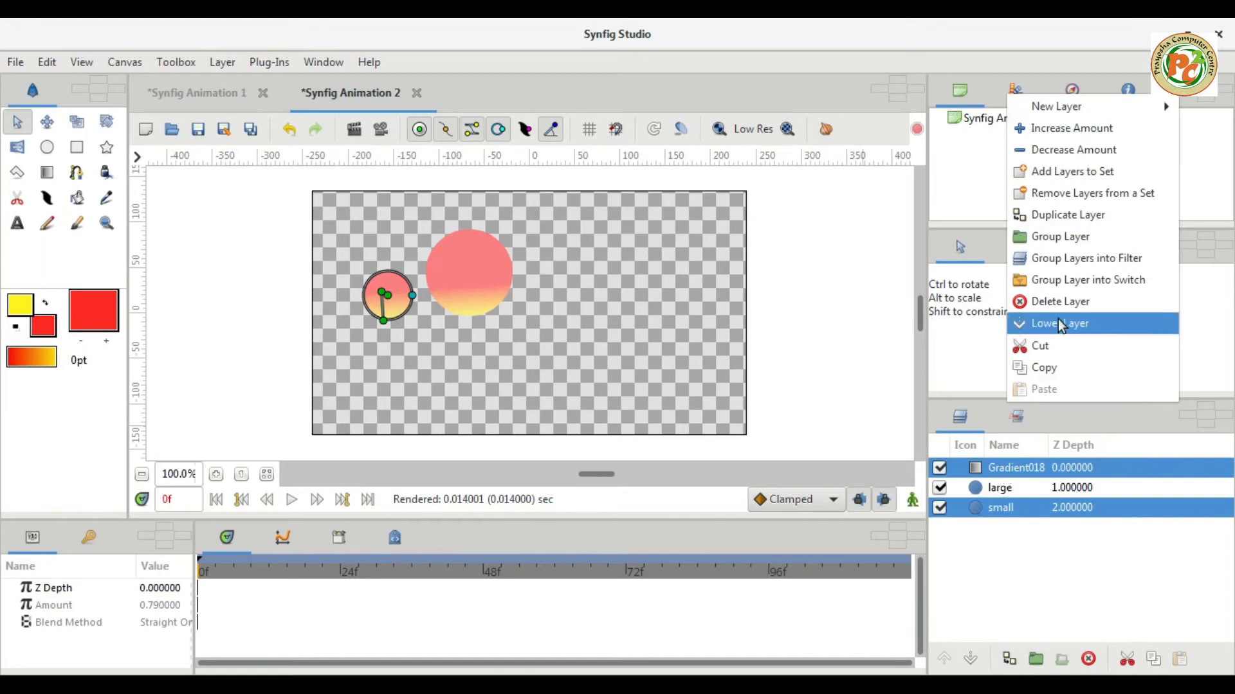
pyautogui.click(1063, 238)
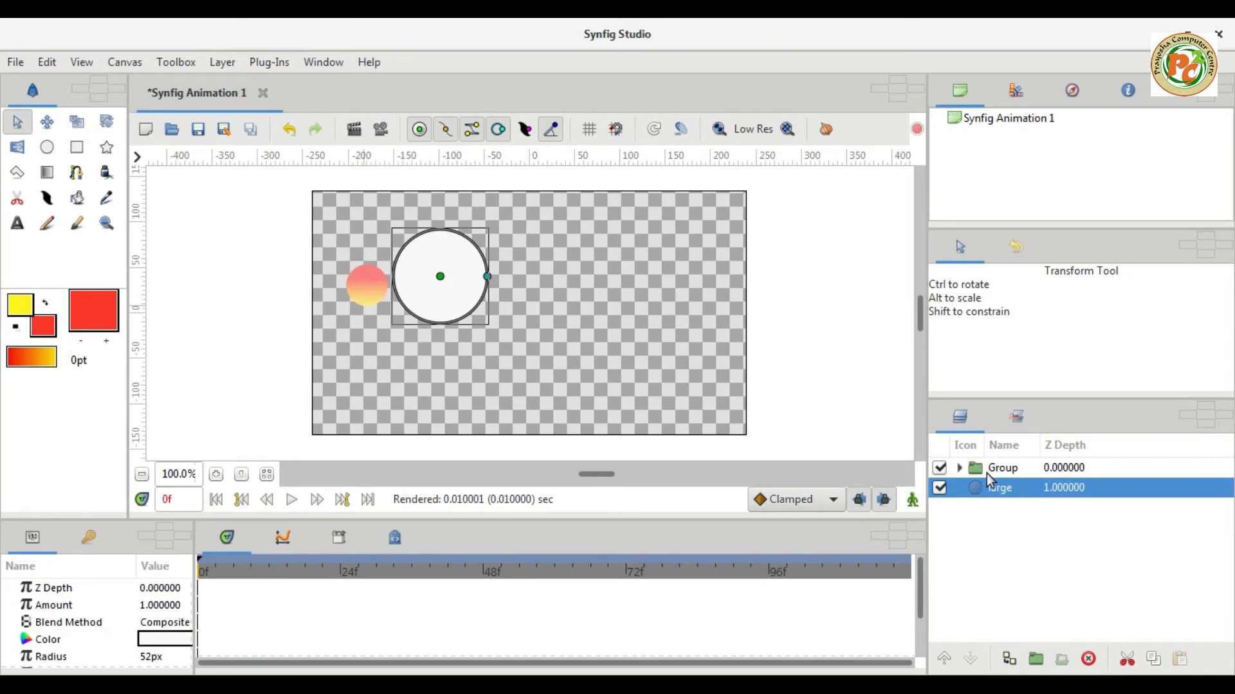
# Step: Expand the group to inspect the gradient and small circle layers inside it
pyautogui.doubleClick(999, 487)
pyautogui.moveTo(1004, 481); pyautogui.dragTo(965, 473)
pyautogui.click(959, 468)
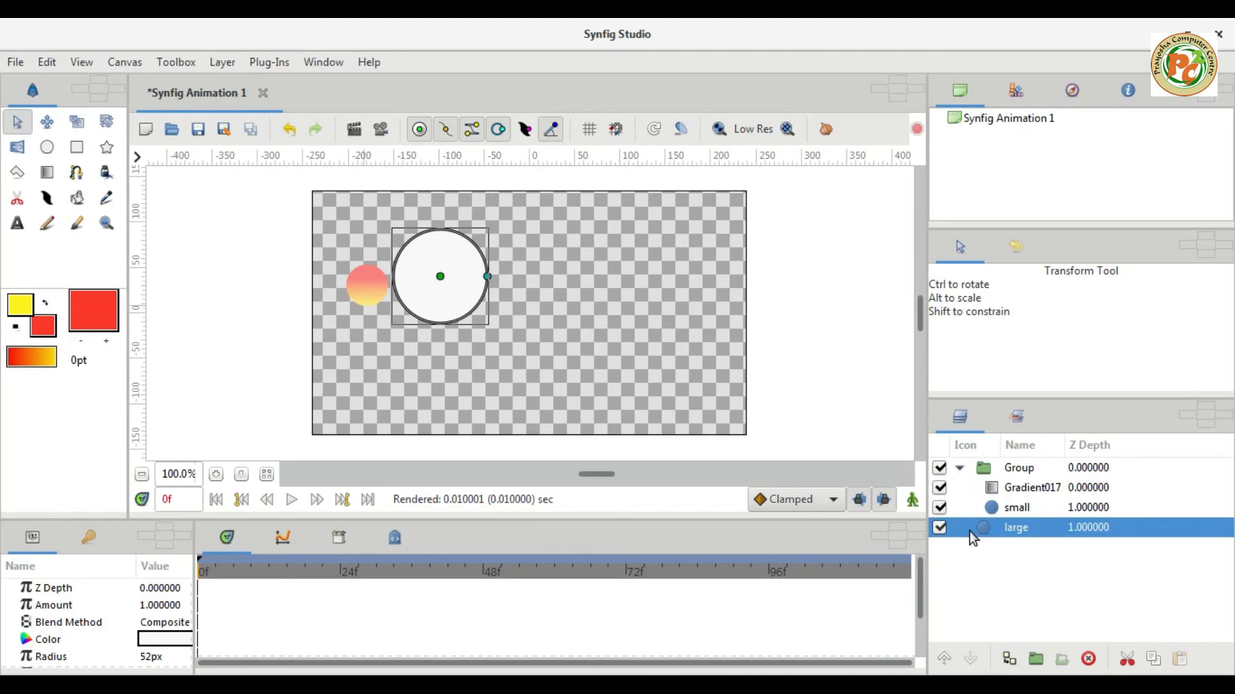
# Step: Raise the large circle's layer above the group and expand the group to show its layers
pyautogui.moveTo(1005, 530); pyautogui.dragTo(982, 501)
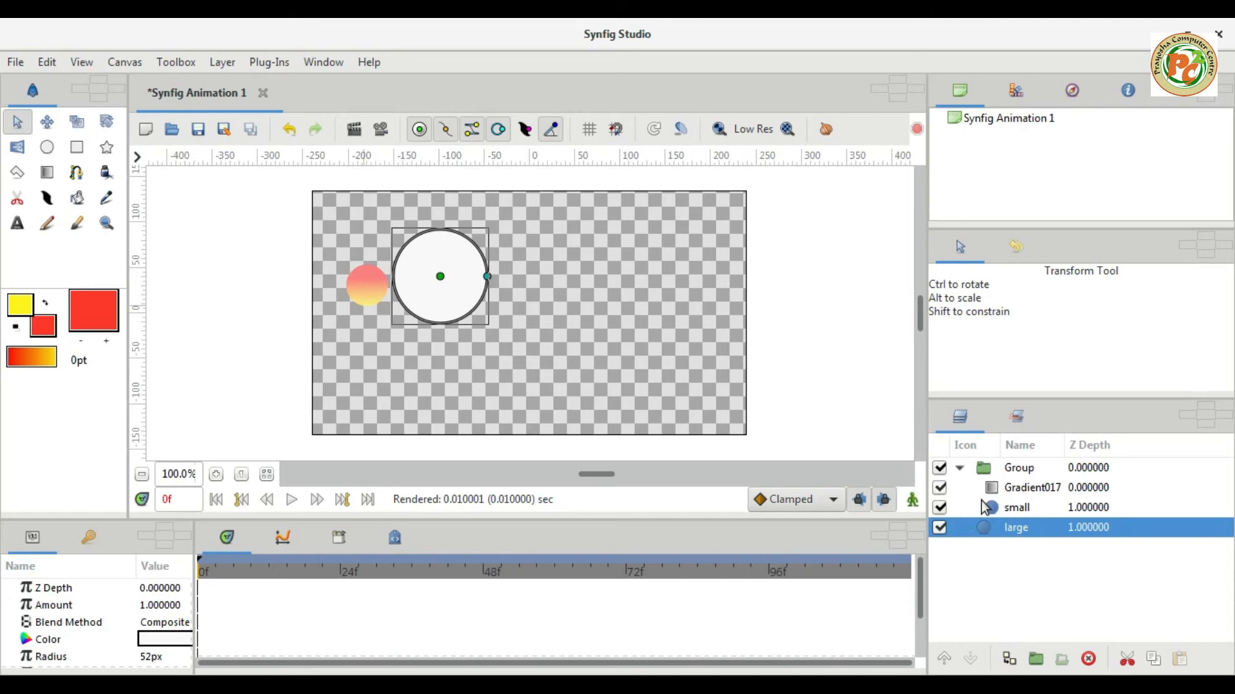
pyautogui.click(944, 658)
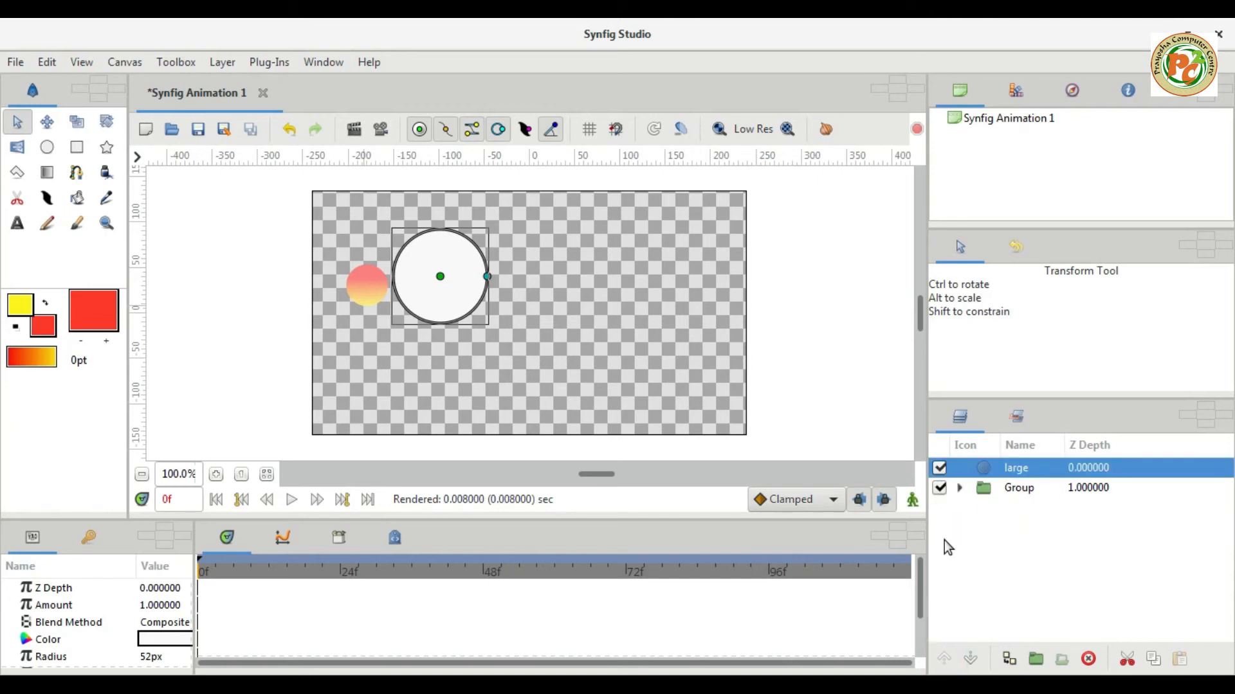
pyautogui.click(959, 489)
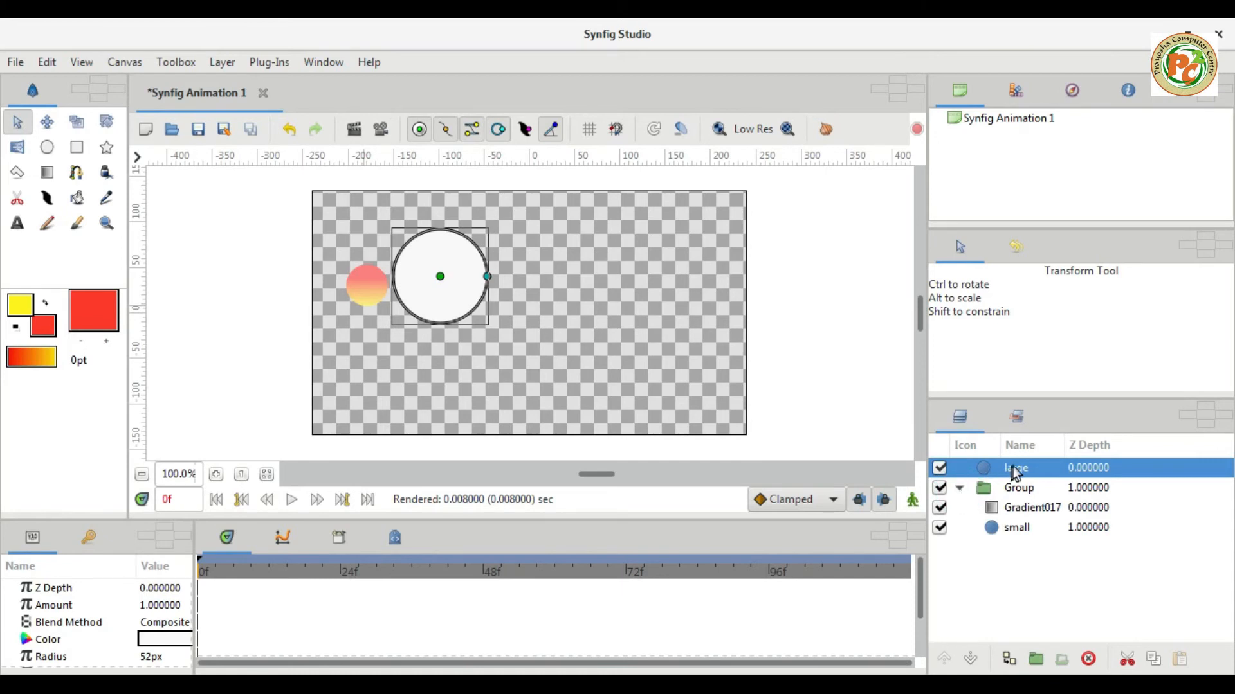
# Step: Try to move the large circle's layer into the group beneath the small circle, and clear the selection
pyautogui.moveTo(972, 469); pyautogui.dragTo(1054, 538)
pyautogui.moveTo(956, 476); pyautogui.dragTo(986, 551)
pyautogui.moveTo(951, 471); pyautogui.dragTo(1014, 540)
pyautogui.click(1012, 464)
pyautogui.click(1089, 473)
pyautogui.moveTo(1087, 472); pyautogui.dragTo(1011, 560)
pyautogui.click(524, 339)
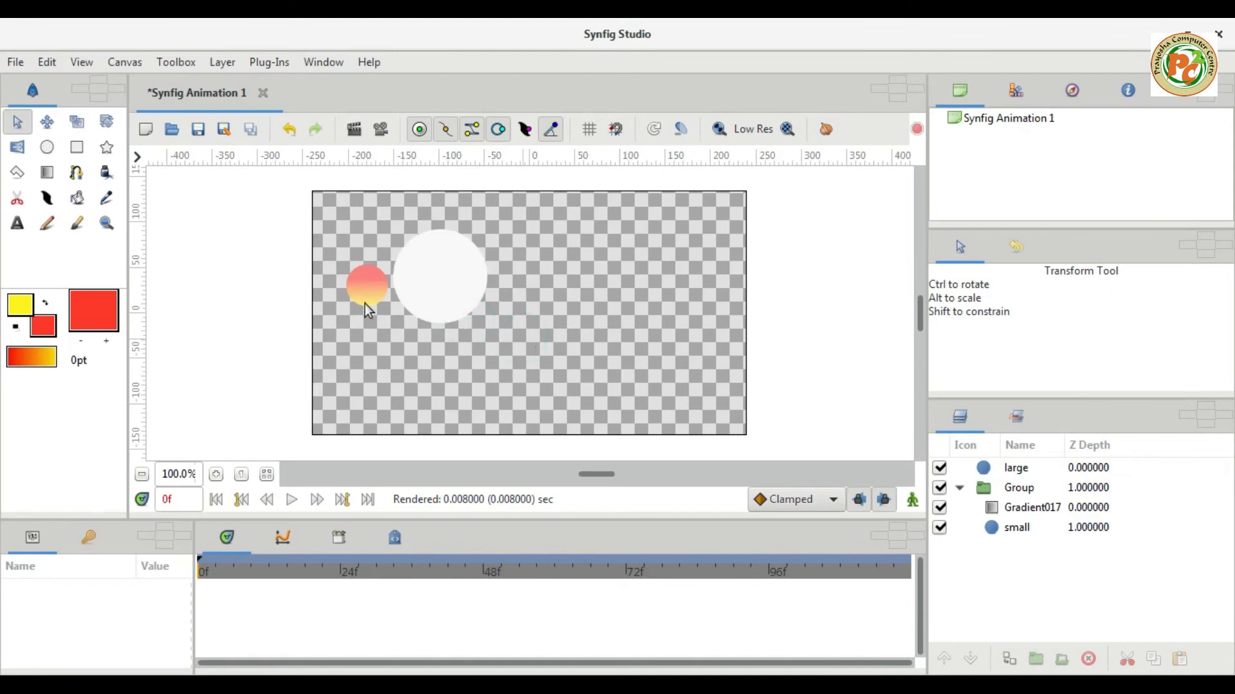
# Step: Draw a red circle with a radius of 43 px beside the large circle and lower its layer beneath the large circle's layer
pyautogui.click(48, 147)
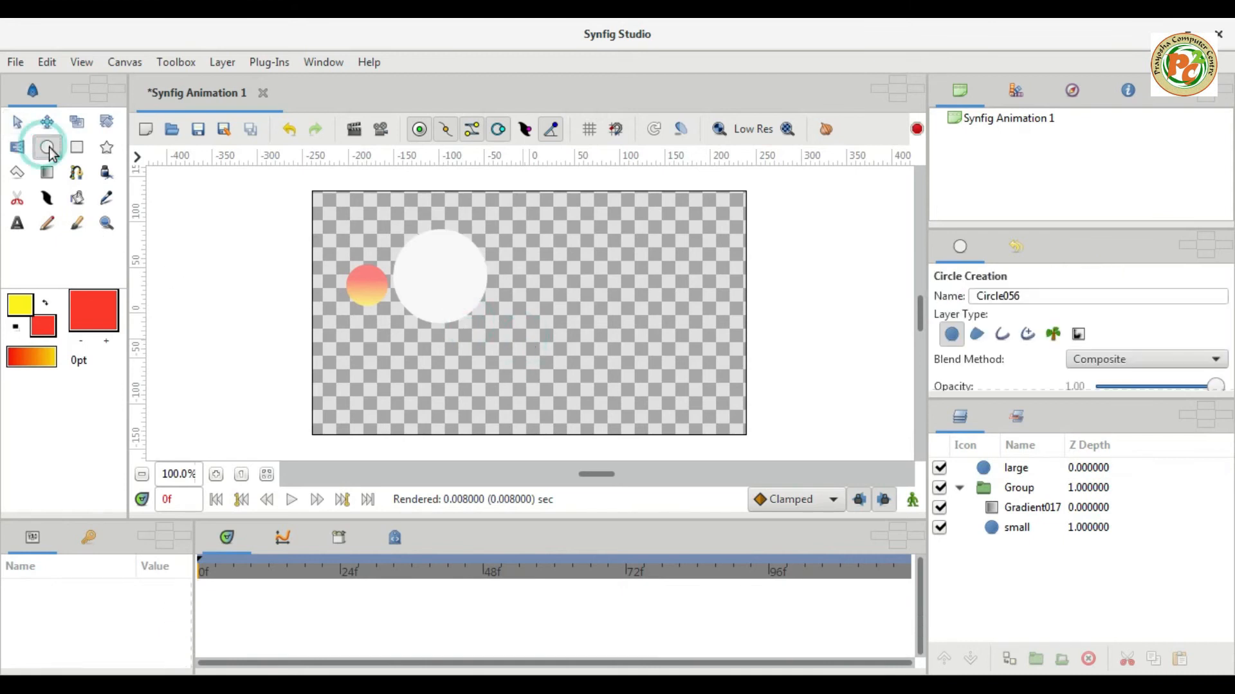
pyautogui.moveTo(560, 314); pyautogui.dragTo(599, 360)
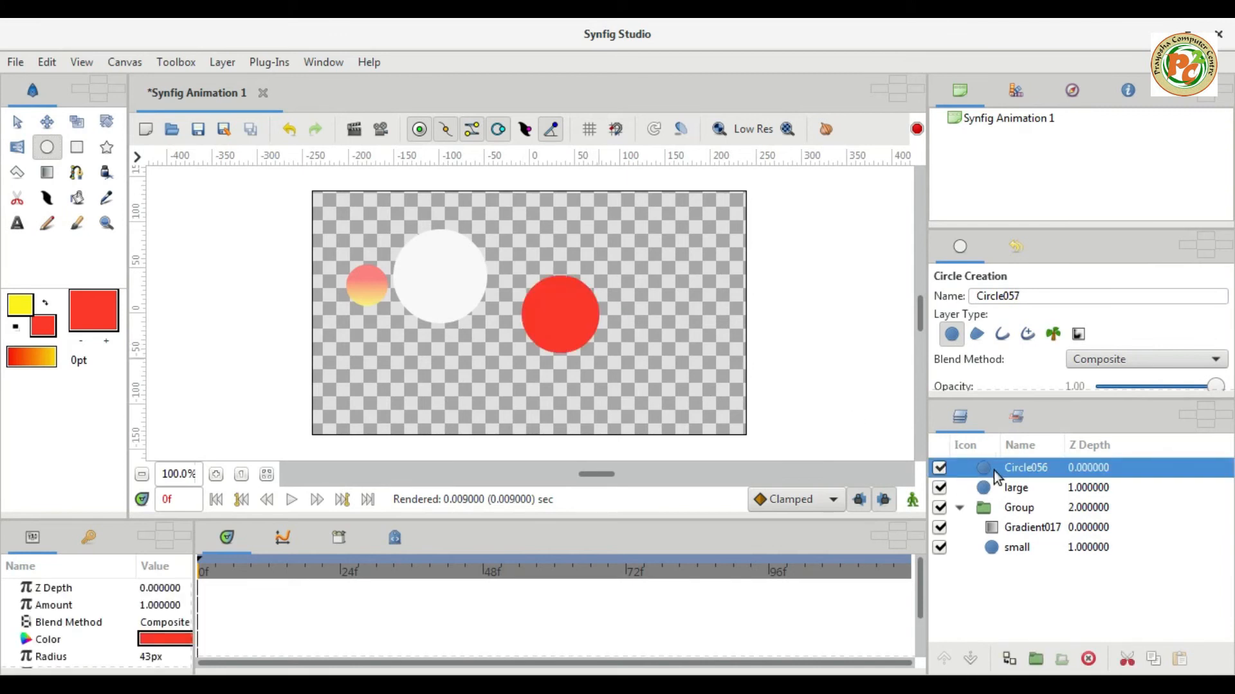
pyautogui.click(971, 661)
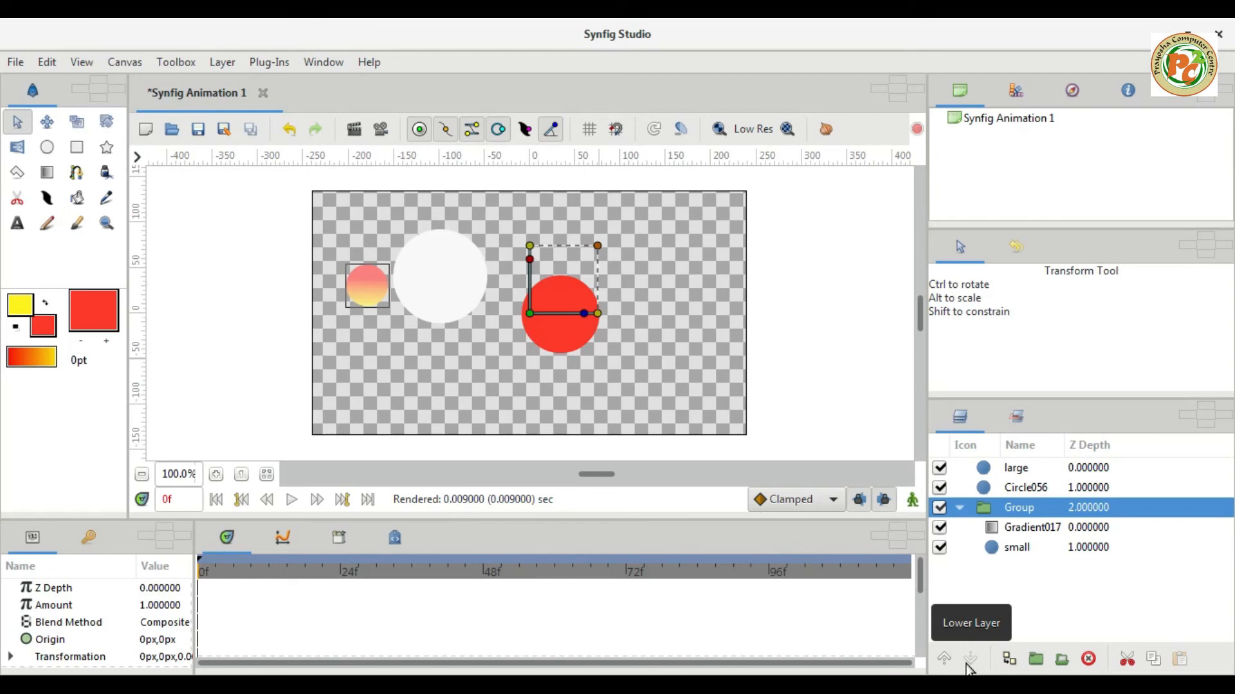
# Step: Raise the group above both loose circle layers, and move the red circle's layer up above the group
pyautogui.click(944, 659)
pyautogui.click(945, 660)
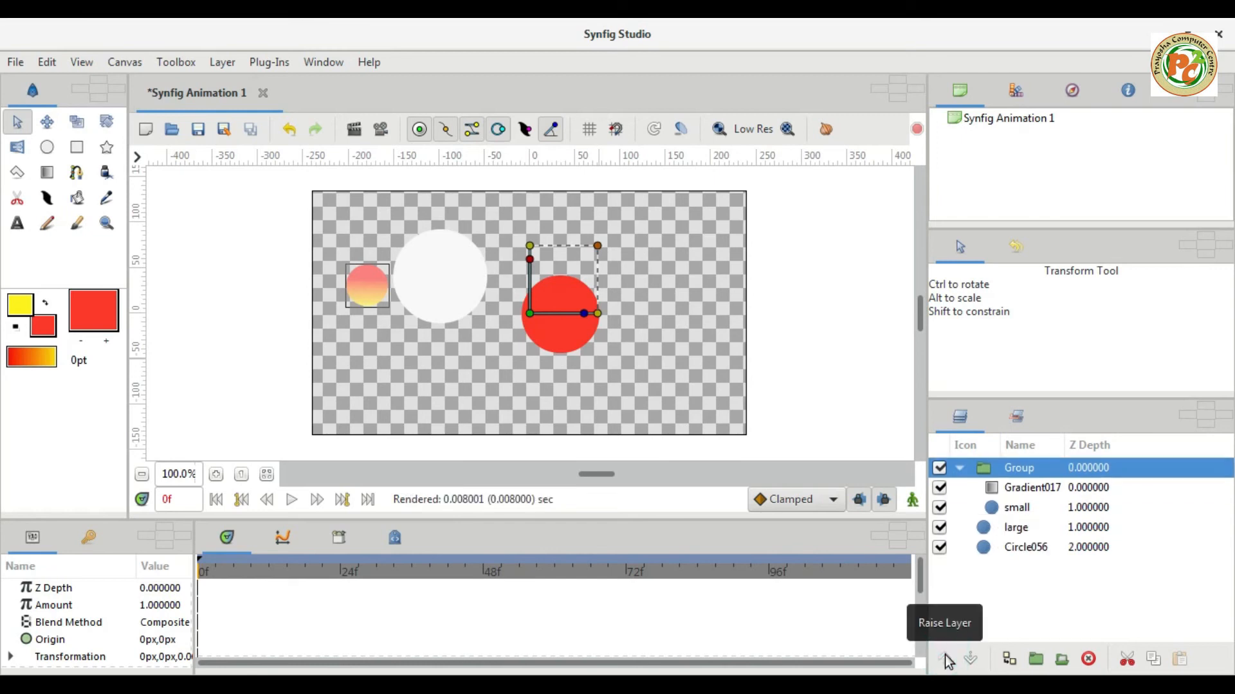
pyautogui.click(1021, 550)
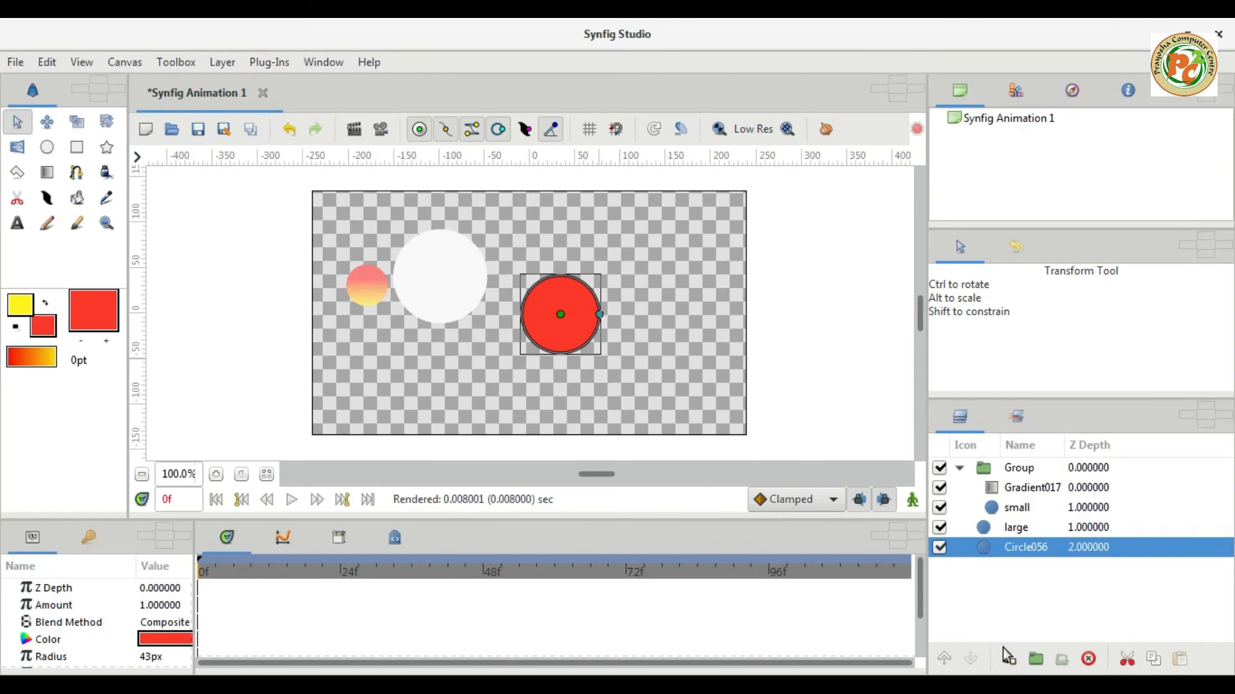
pyautogui.click(945, 657)
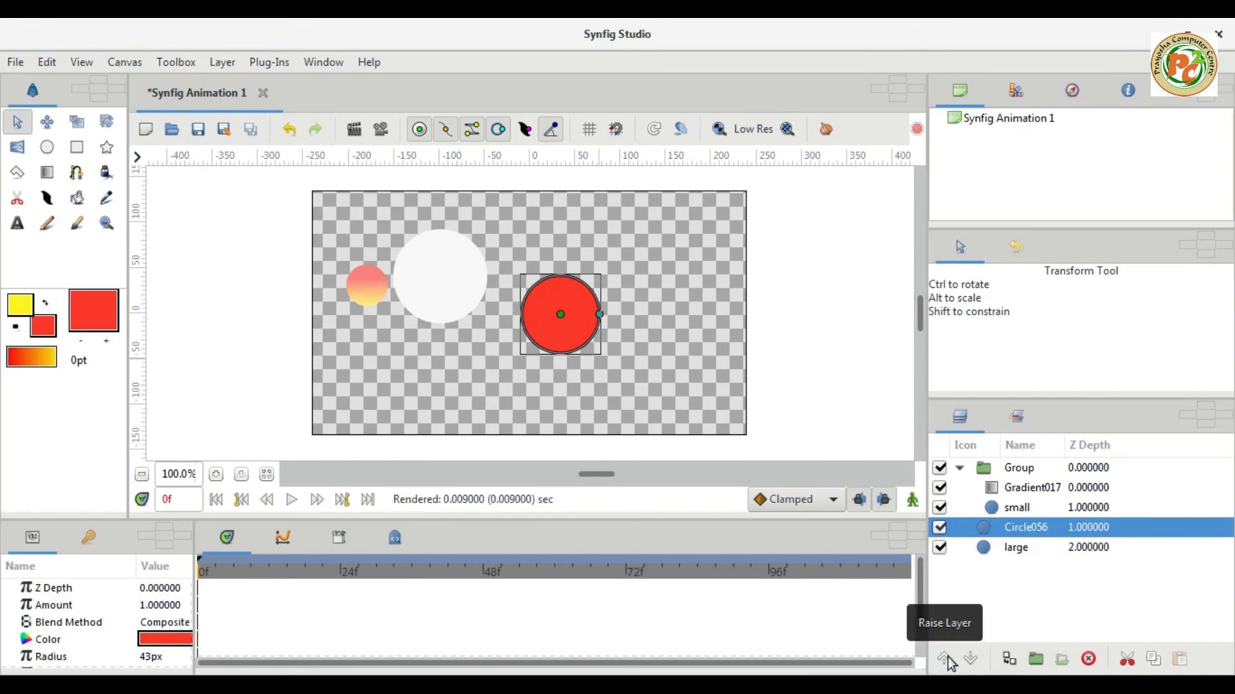
pyautogui.click(945, 657)
# Step: Duplicate the red circle's layer and move one of the two circles up on the canvas until they only slightly overlap
pyautogui.click(1008, 659)
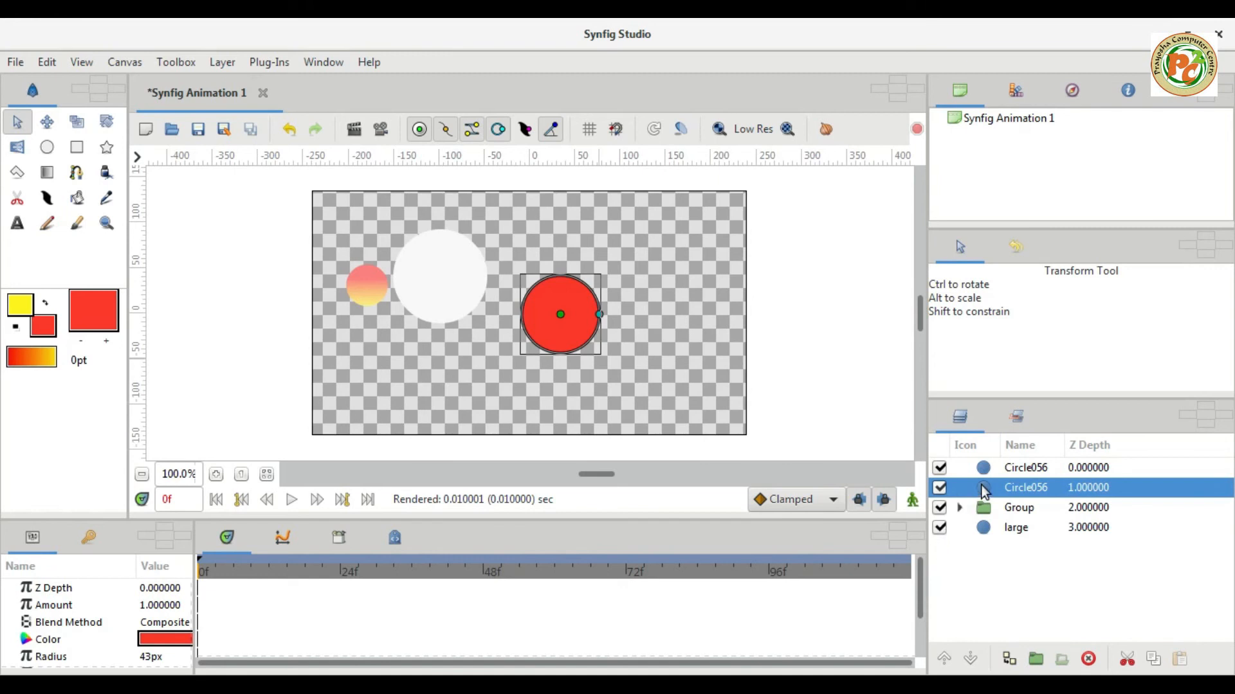
pyautogui.moveTo(971, 489); pyautogui.dragTo(1029, 536)
pyautogui.click(560, 315)
pyautogui.moveTo(561, 319); pyautogui.dragTo(593, 245)
pyautogui.click(441, 270)
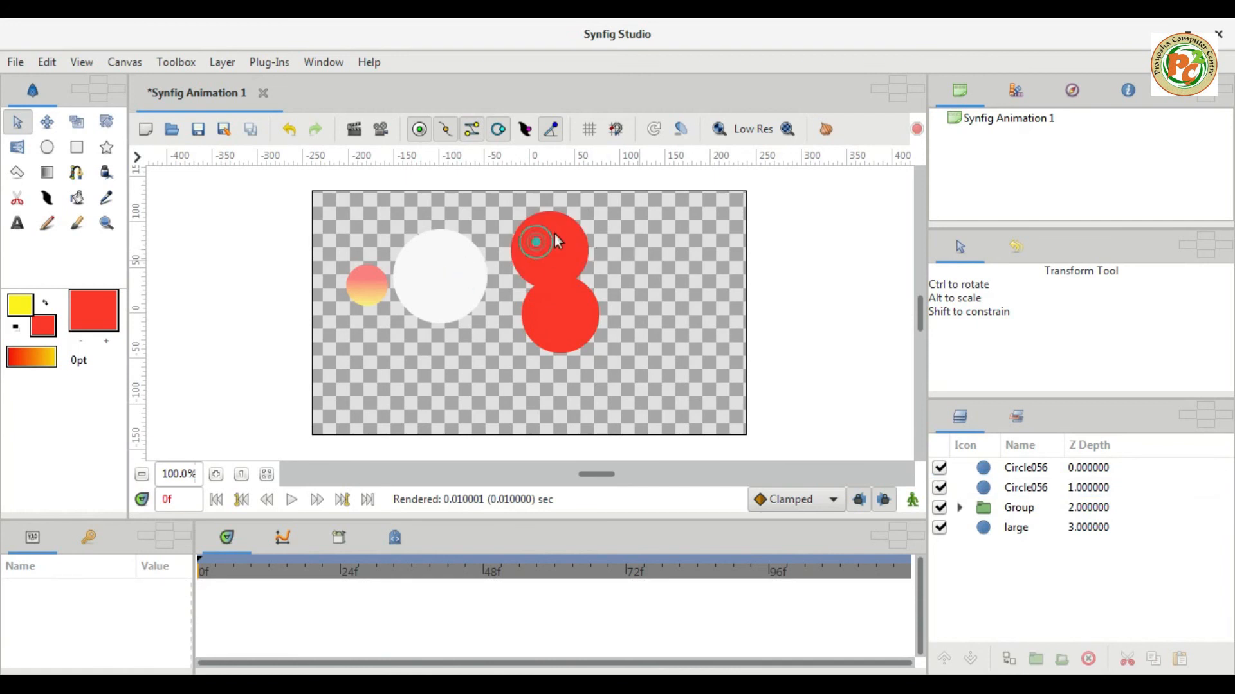
# Step: Delete the topmost red circle layer, which holds the lower circle on the canvas
pyautogui.click(1024, 469)
pyautogui.rightClick(1024, 469)
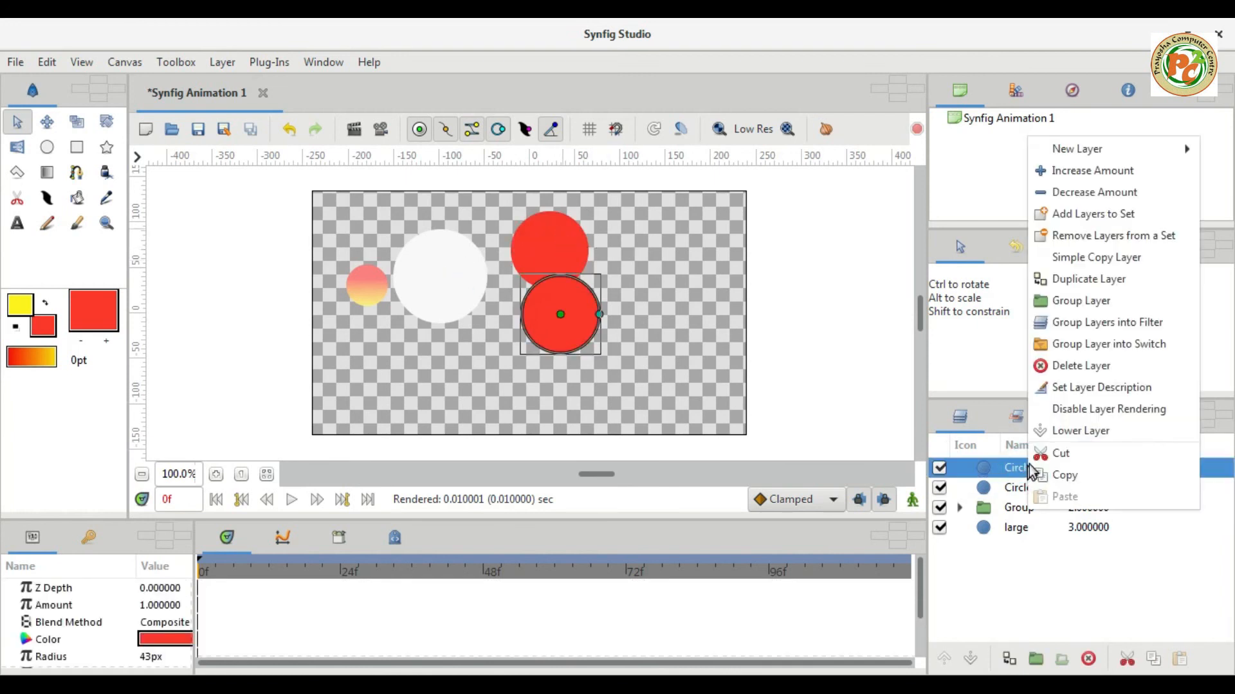
pyautogui.click(1065, 362)
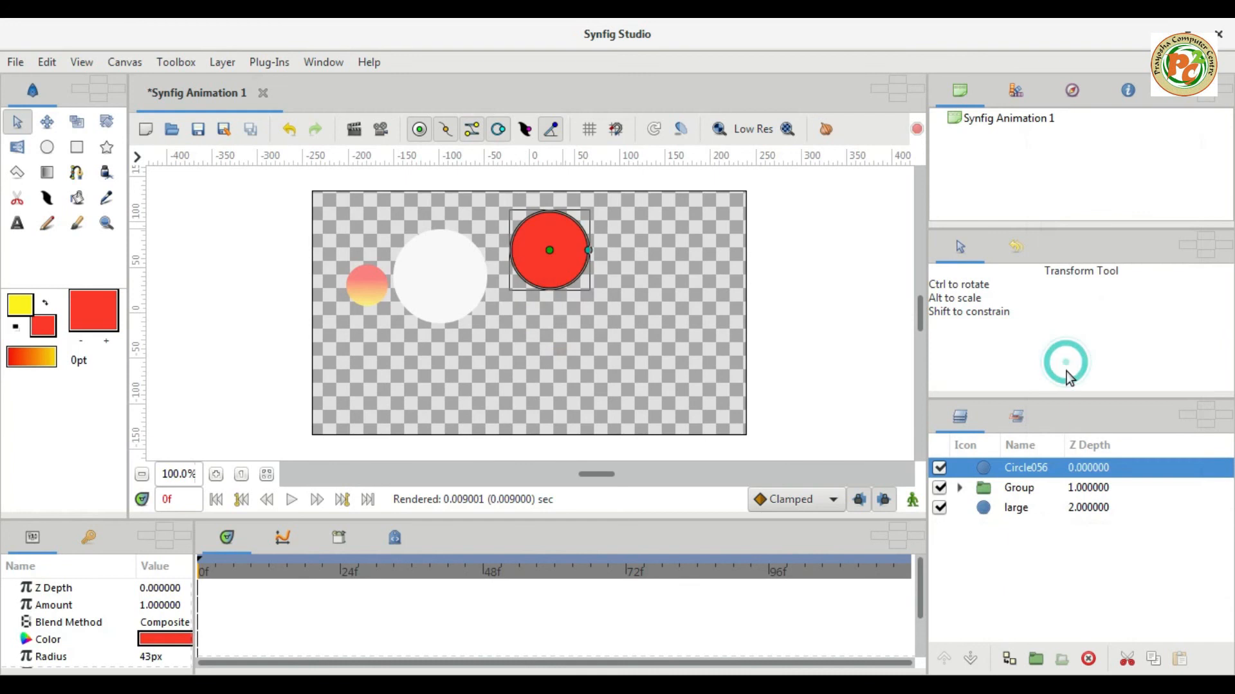
# Step: Rename the remaining red circle's layer as Outside and select the group layer
pyautogui.rightClick(1021, 473)
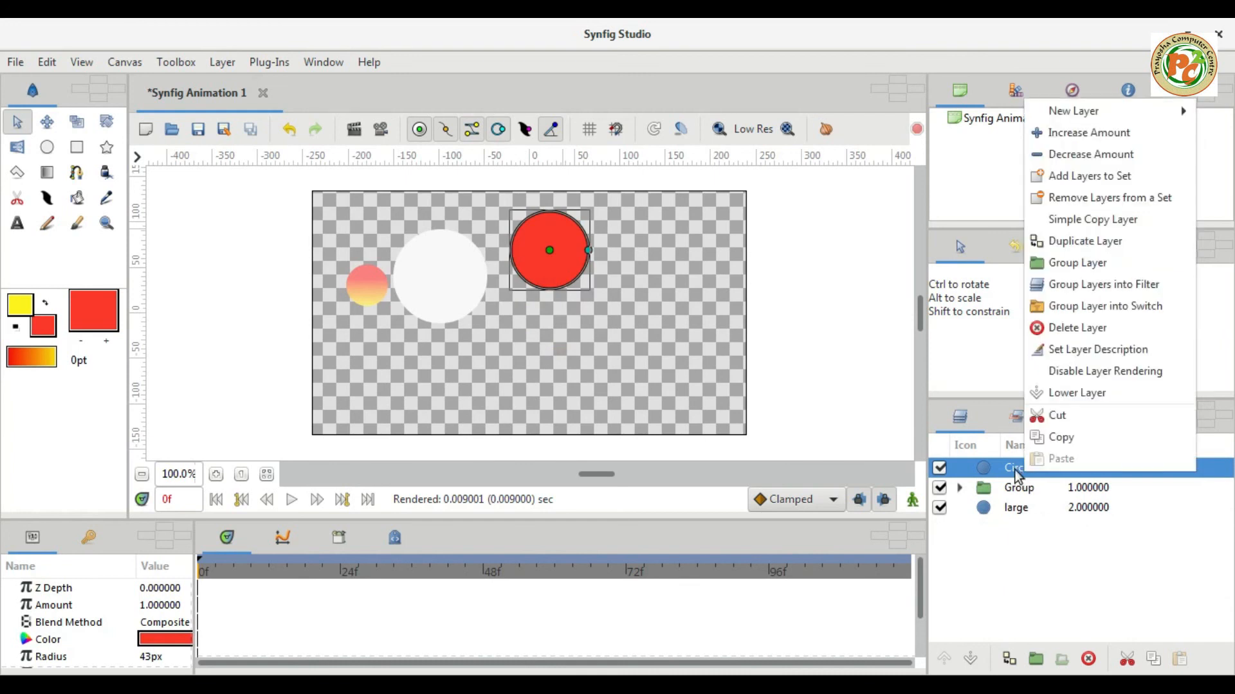
pyautogui.click(1014, 471)
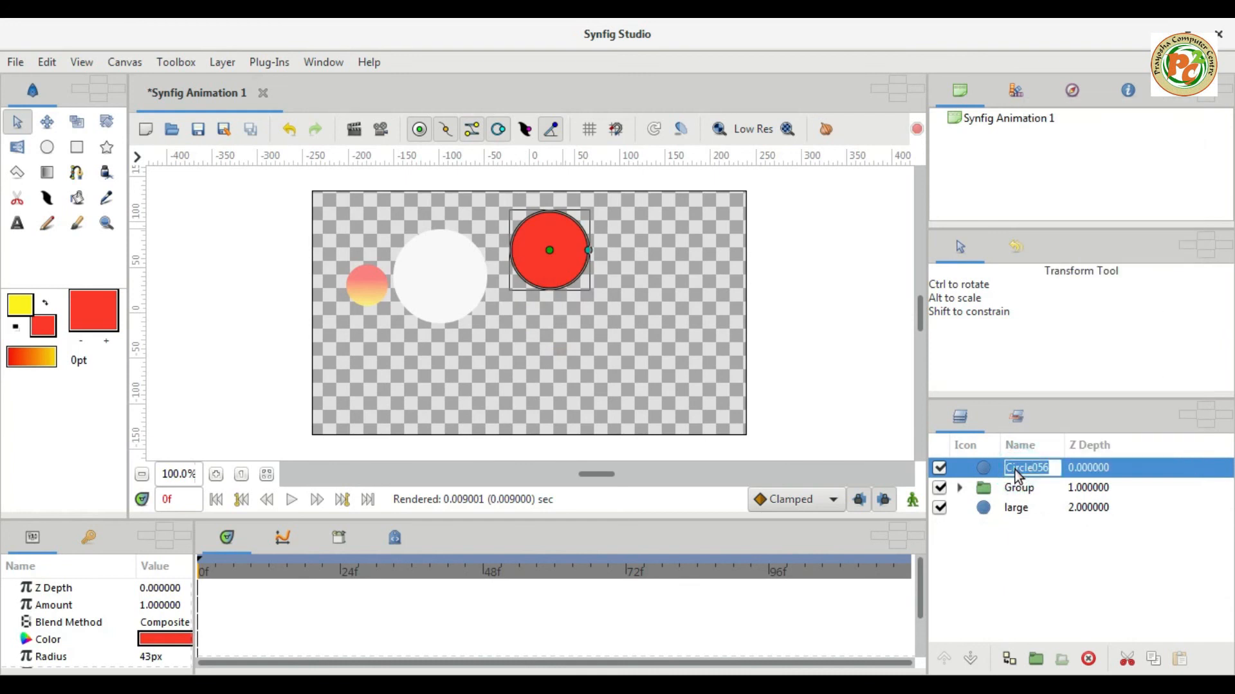
pyautogui.write('U')
pyautogui.press('BackSpace')
pyautogui.write('Outside')
pyautogui.click(1018, 551)
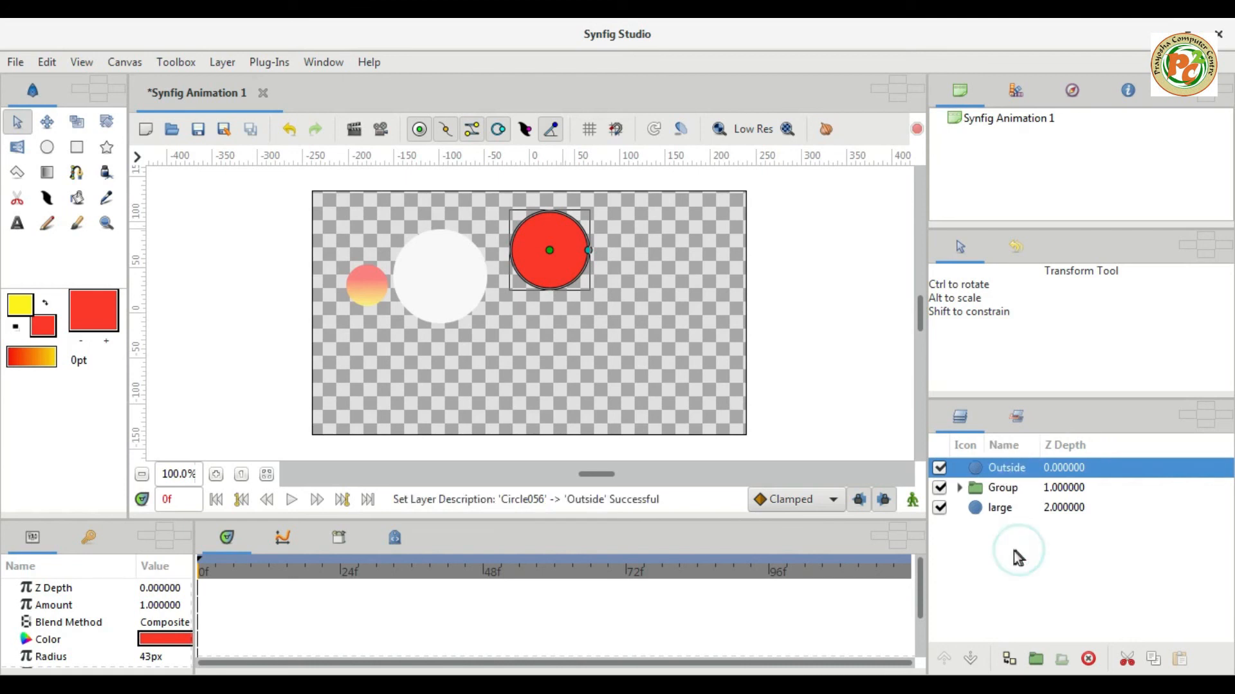
pyautogui.click(959, 492)
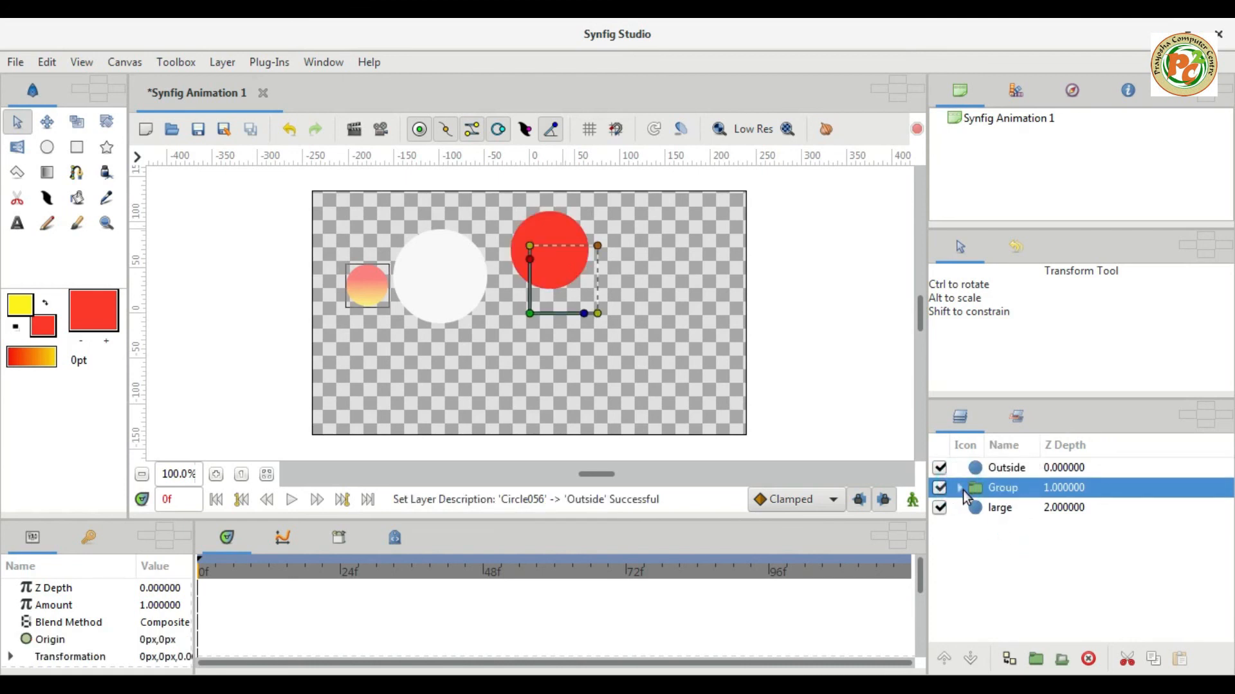